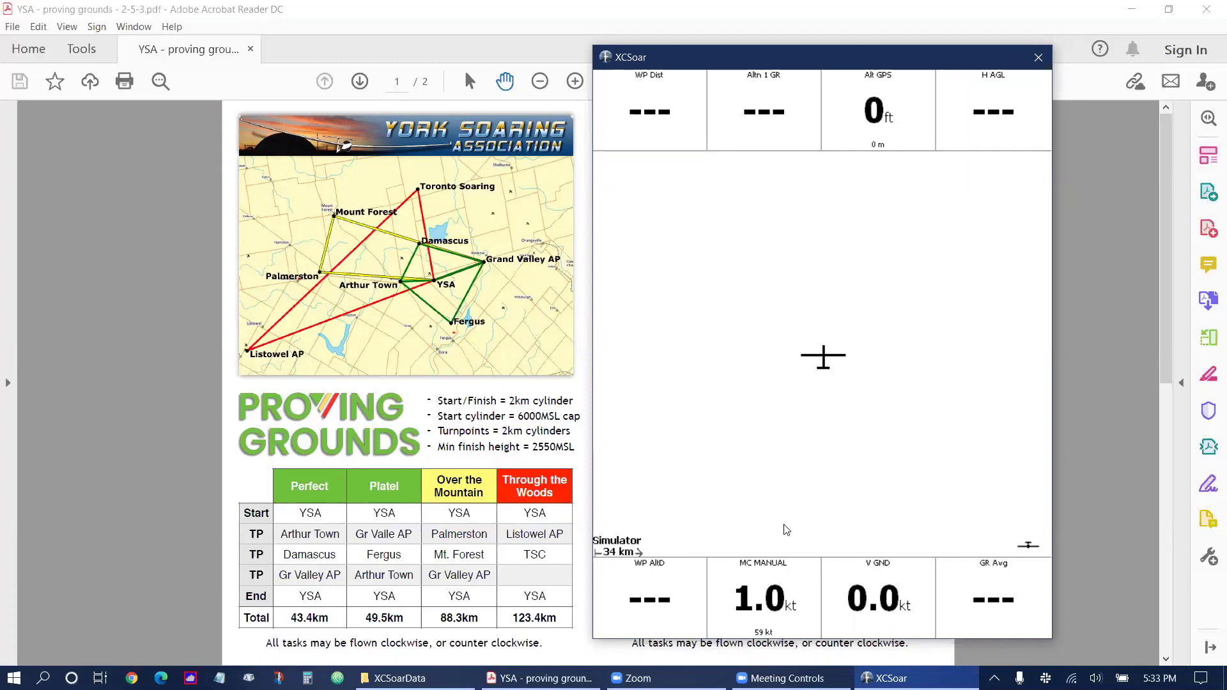
# Open the File Manager from the second page of the configuration menu.
pyautogui.click(843, 570)
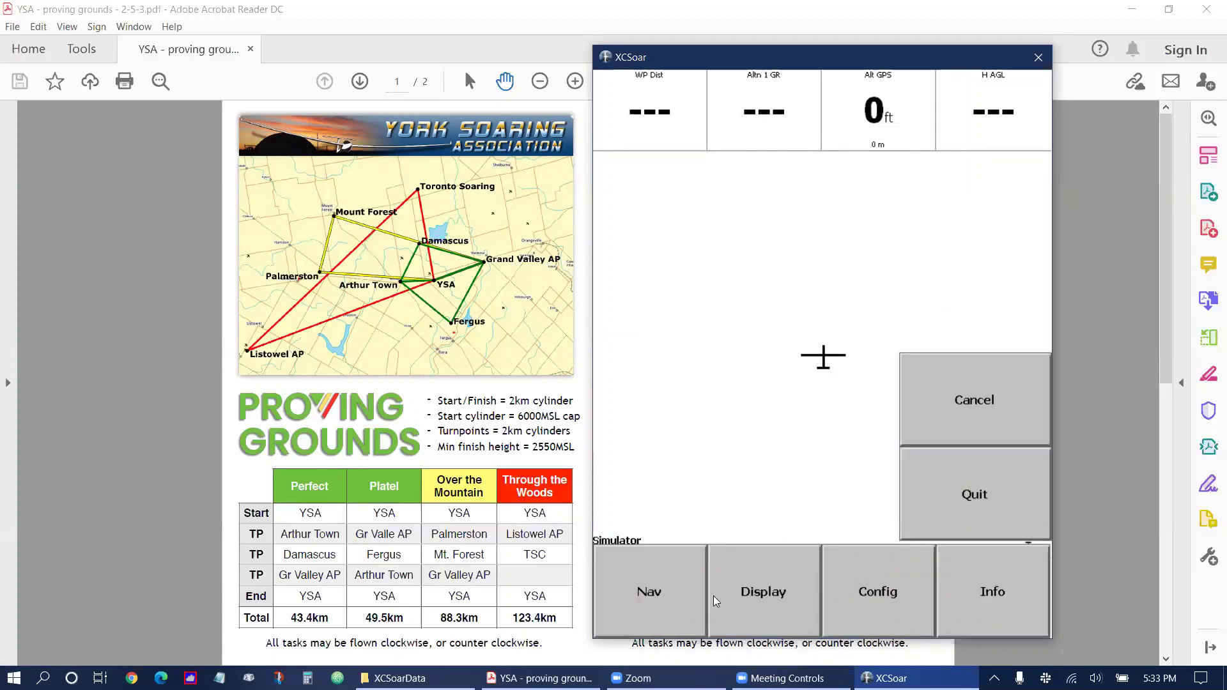
pyautogui.click(863, 577)
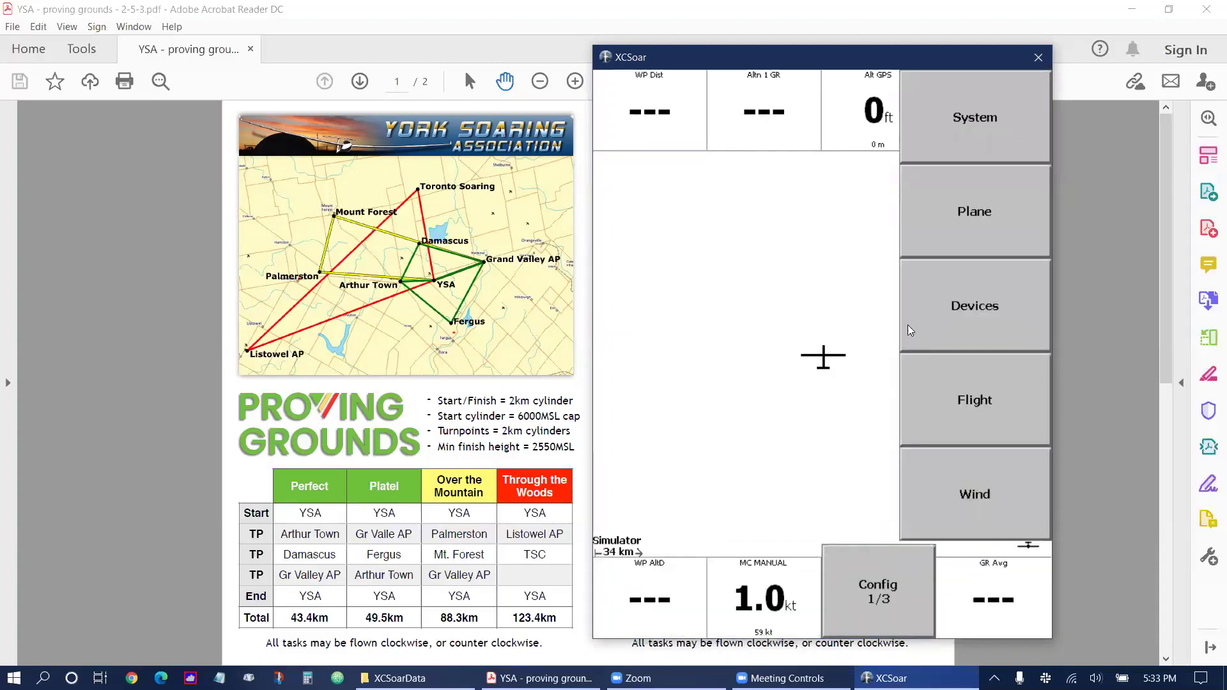
pyautogui.click(883, 594)
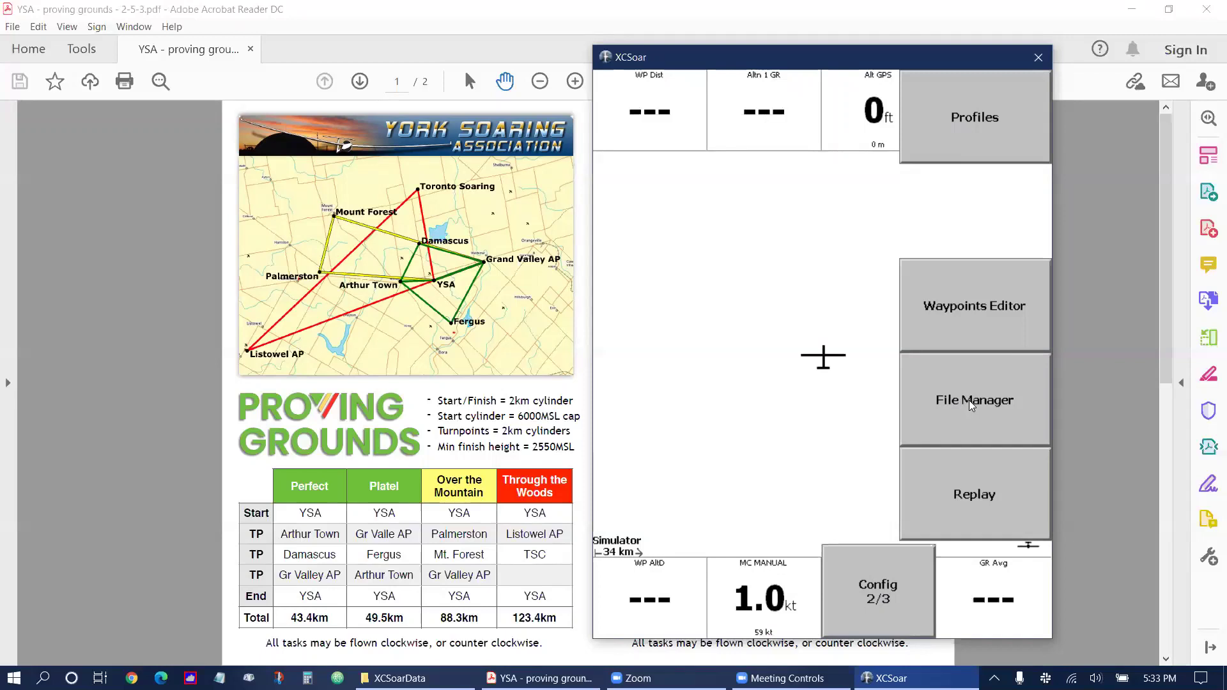
pyautogui.click(969, 401)
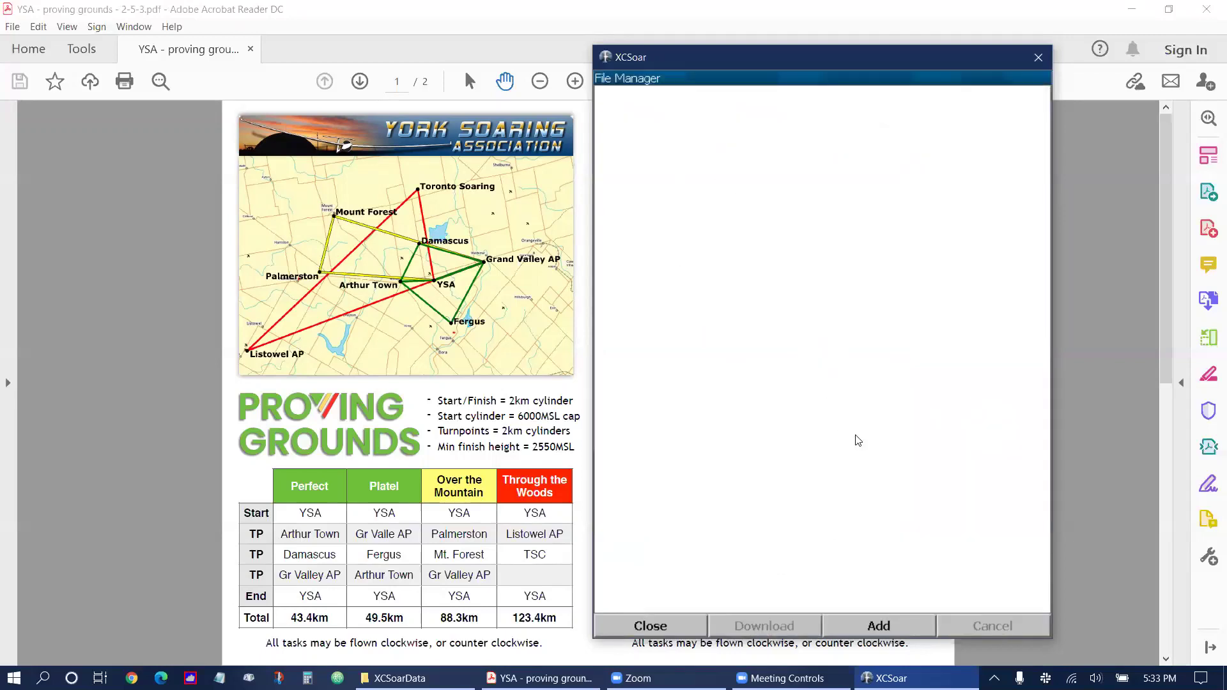
# Add and download the CAN_SW_ONTARIO_HighRes.xcm map (5.92 MB).
pyautogui.click(889, 627)
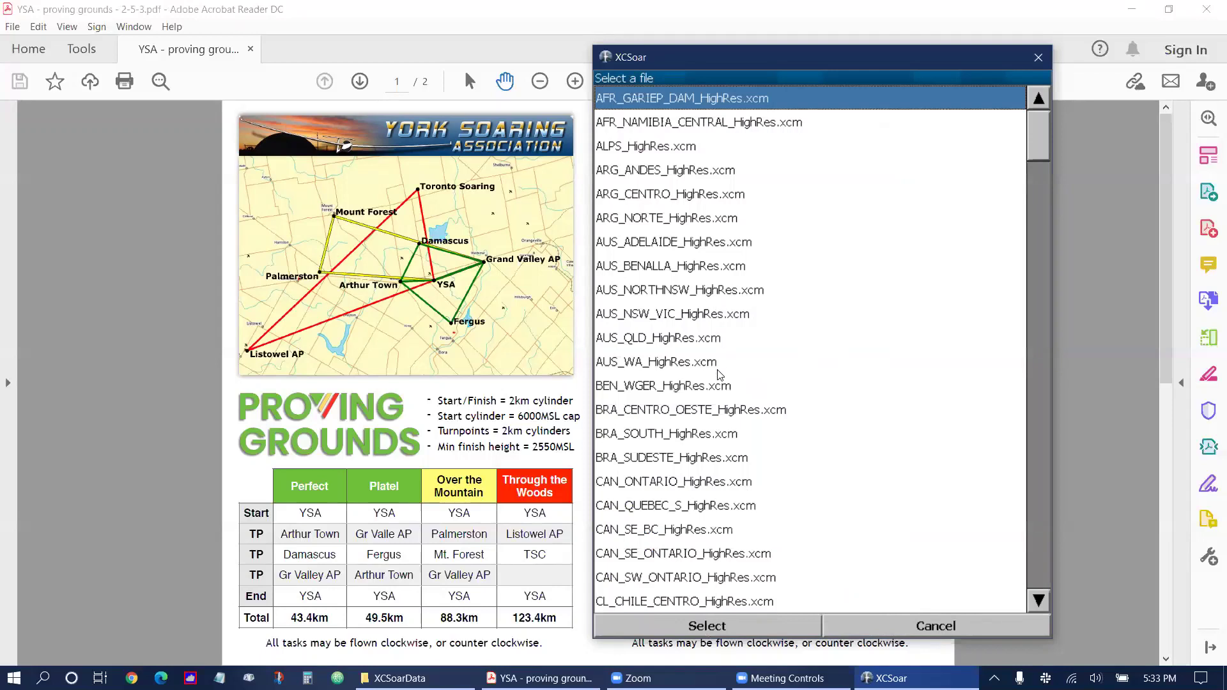
pyautogui.scroll(-2, 696, 345)
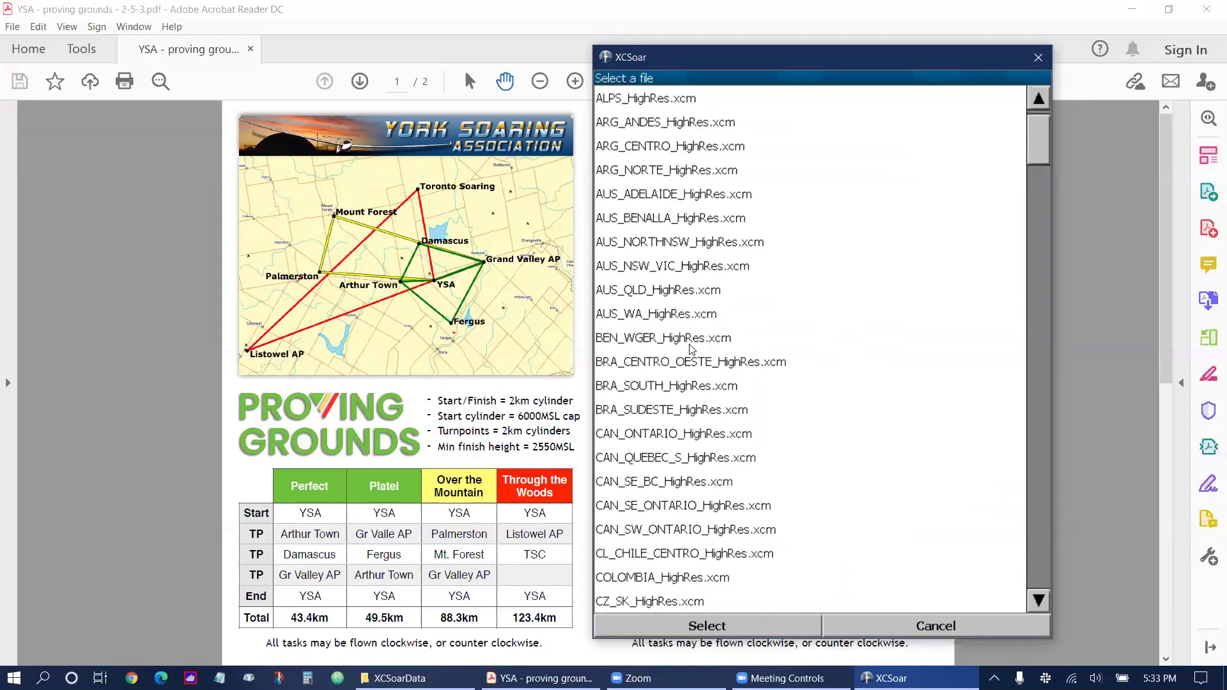
pyautogui.scroll(-1, 690, 348)
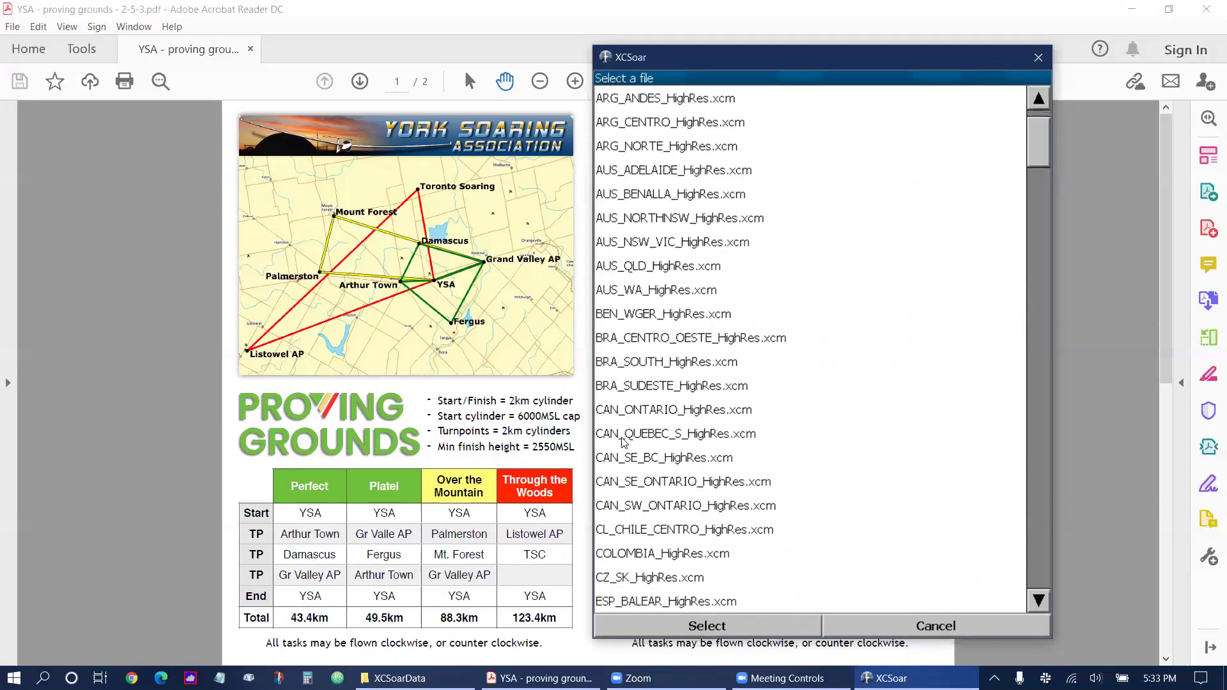
pyautogui.scroll(-1, 631, 446)
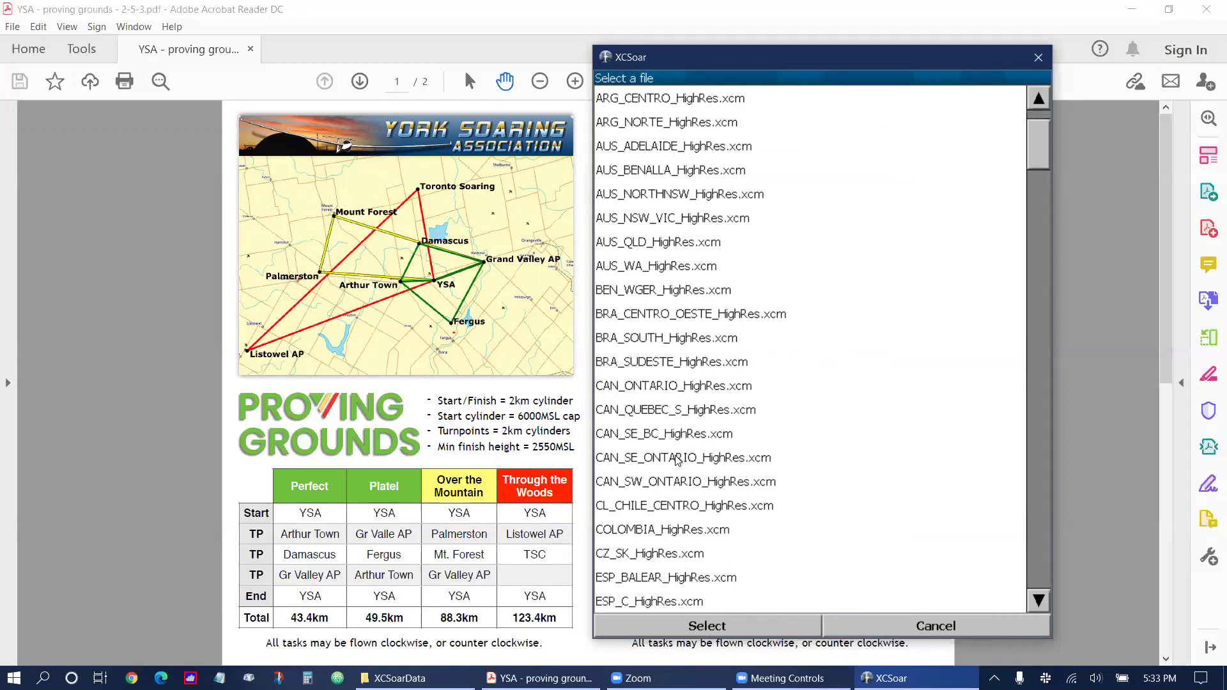
pyautogui.click(647, 483)
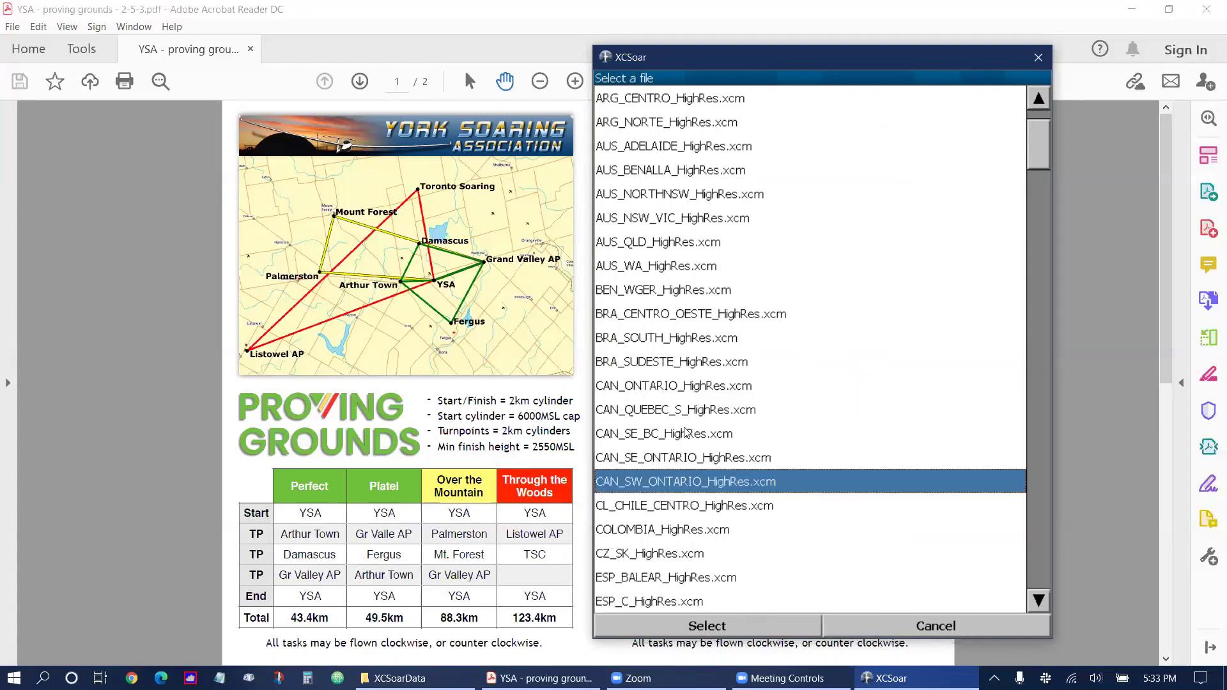
pyautogui.click(720, 629)
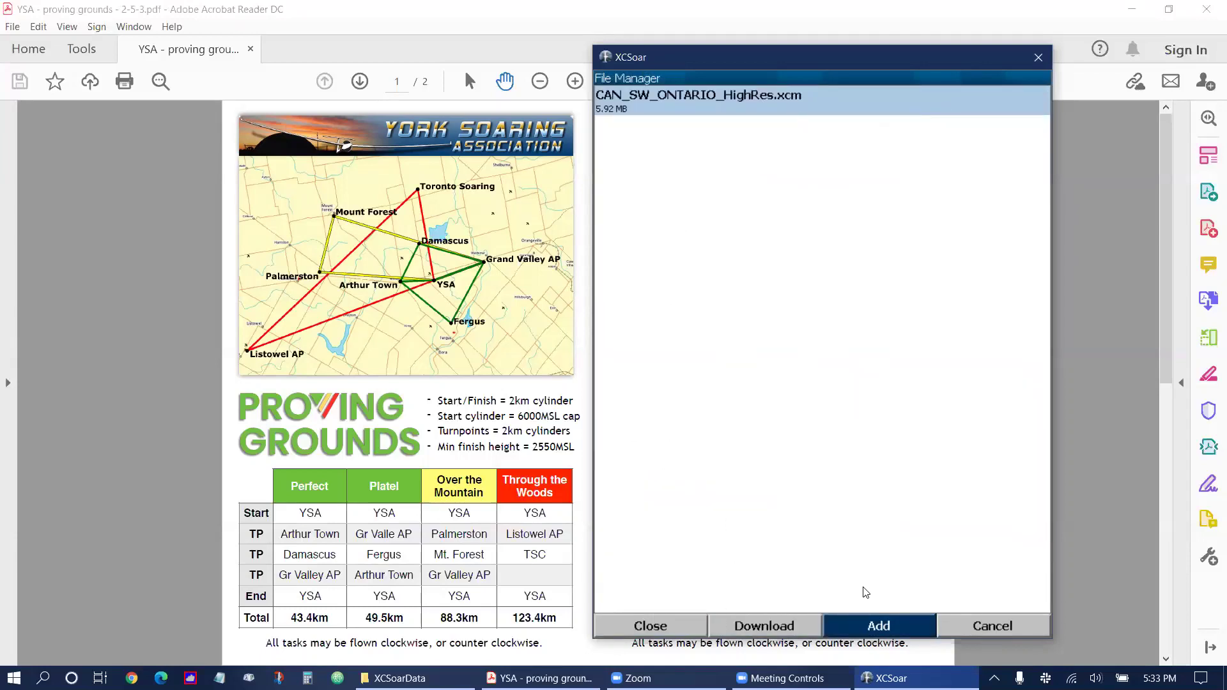
# Add and download the CAN_PG_N-Z.cup waypoint file (15.8 KB) from the available files list.
pyautogui.click(877, 626)
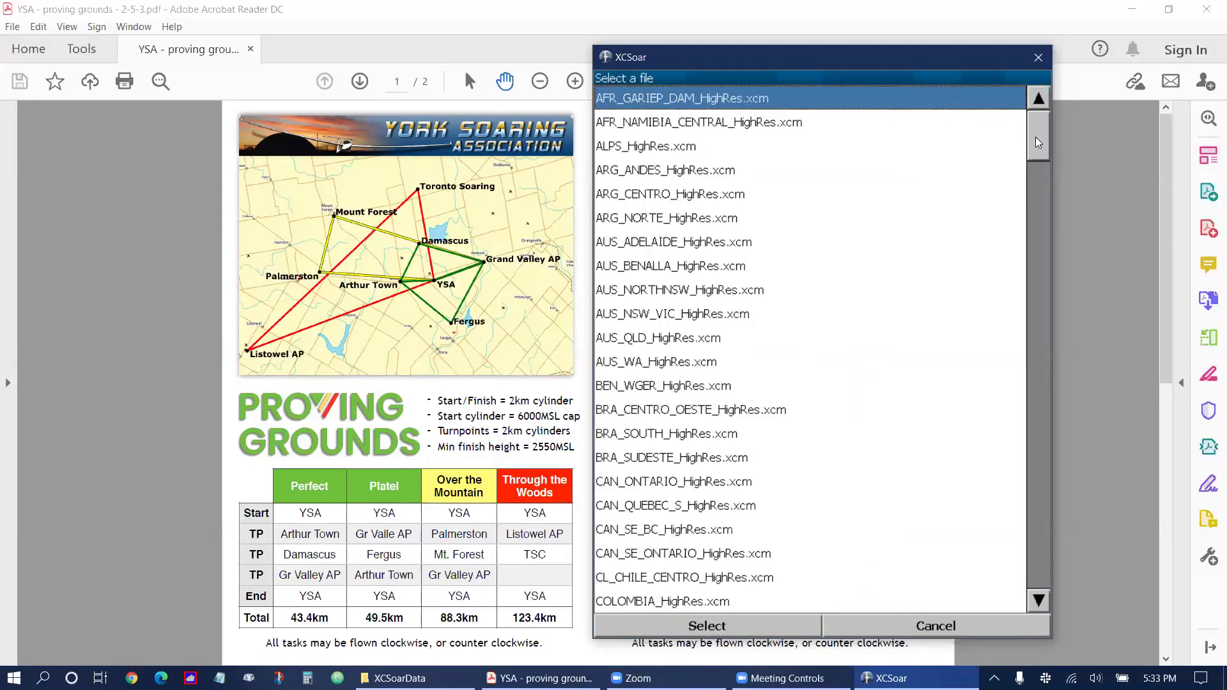
pyautogui.scroll(-4, 825, 310)
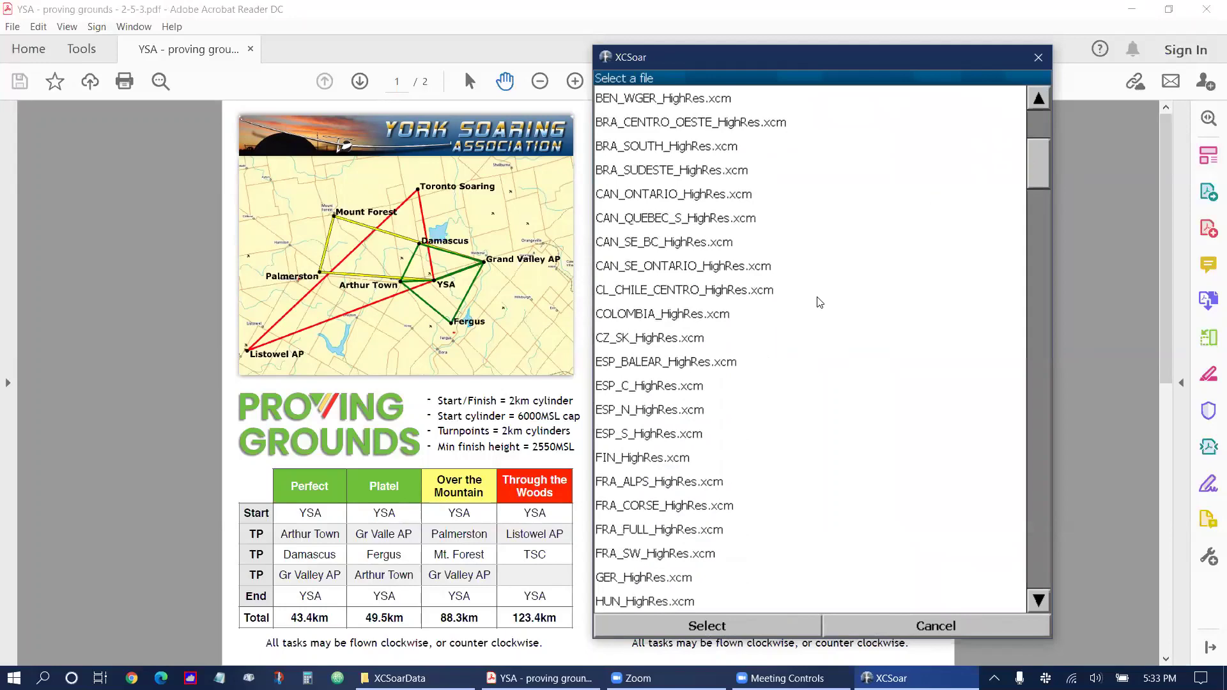
pyautogui.scroll(-10, 820, 302)
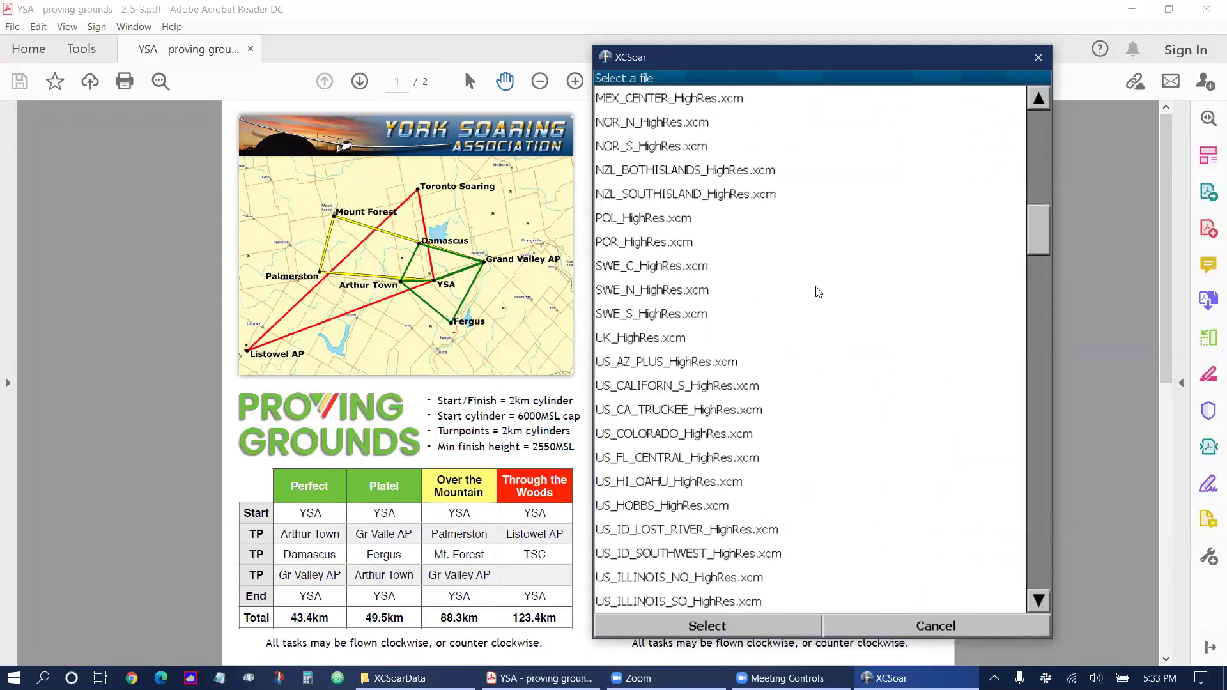
pyautogui.scroll(-9, 819, 292)
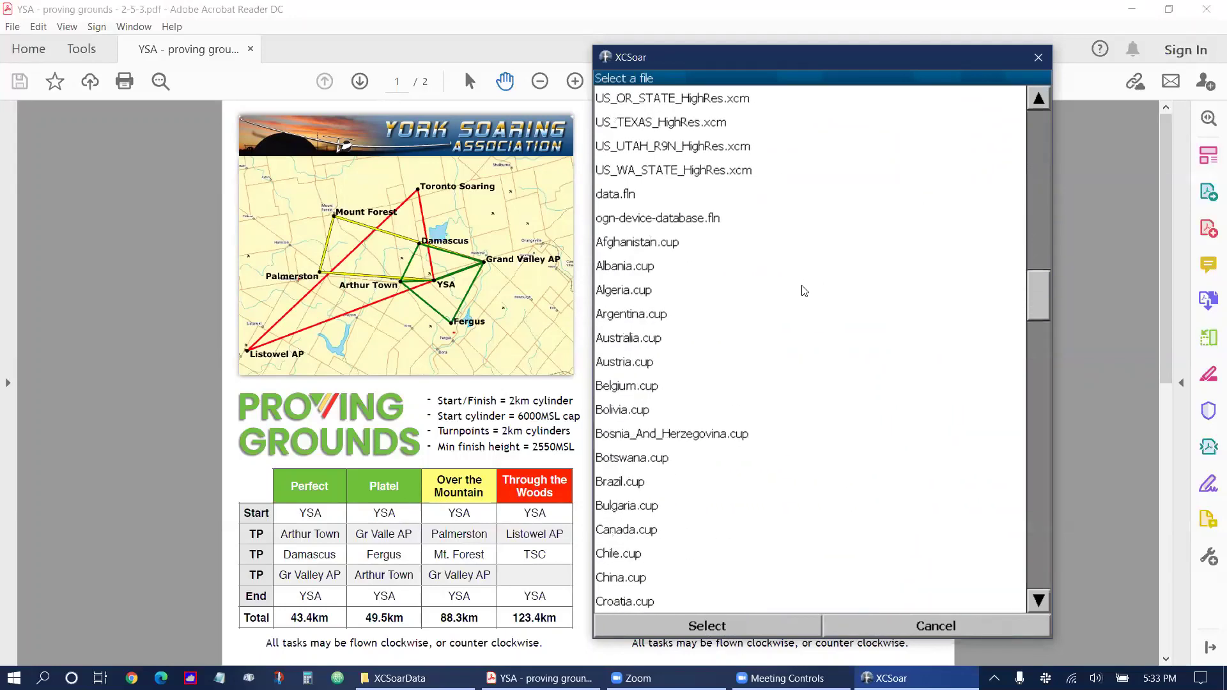
pyautogui.scroll(-5, 804, 290)
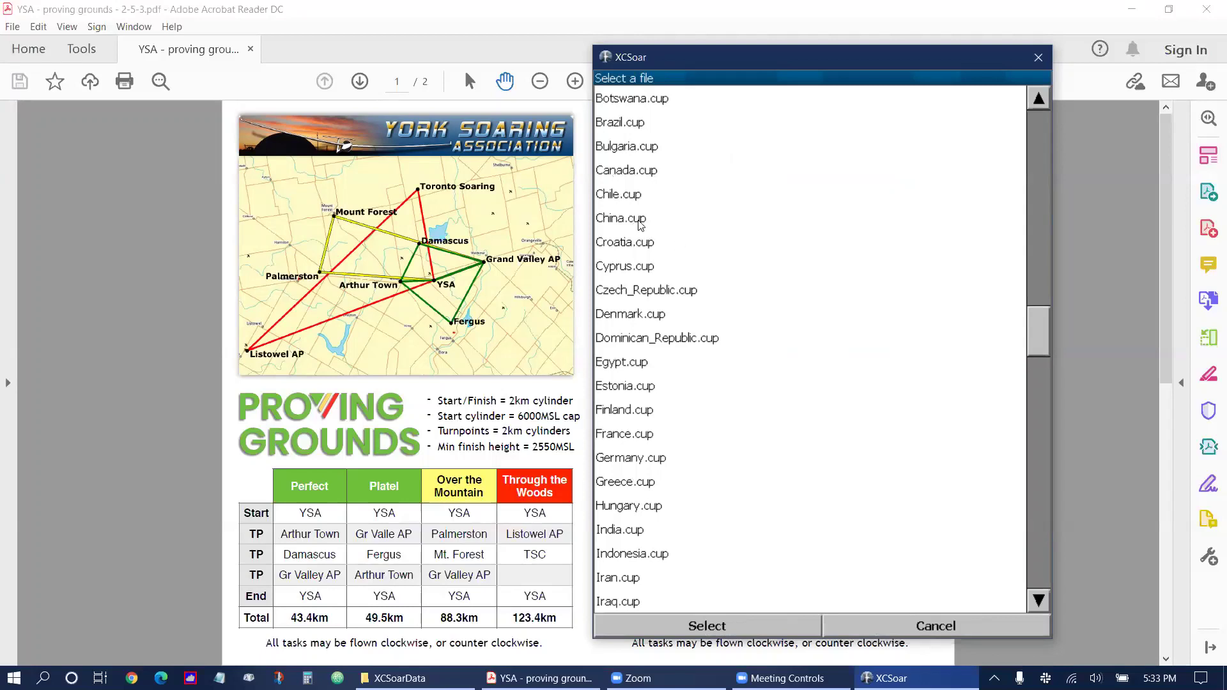
pyautogui.scroll(-6, 739, 275)
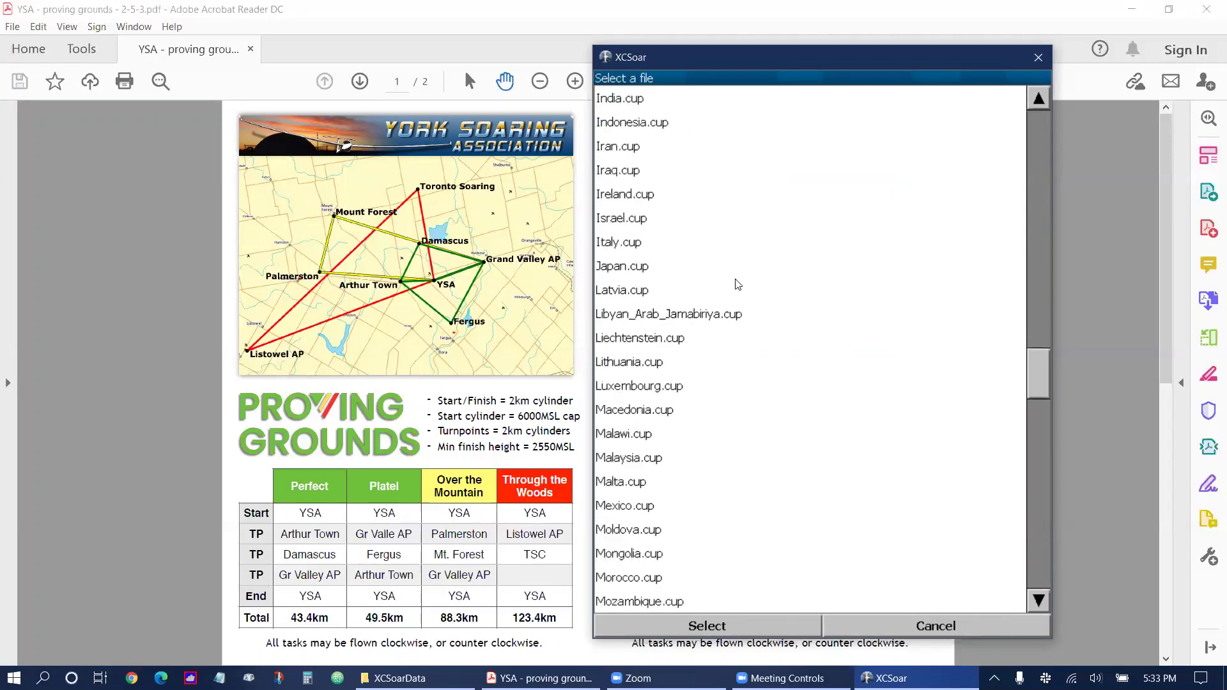
pyautogui.scroll(-9, 740, 285)
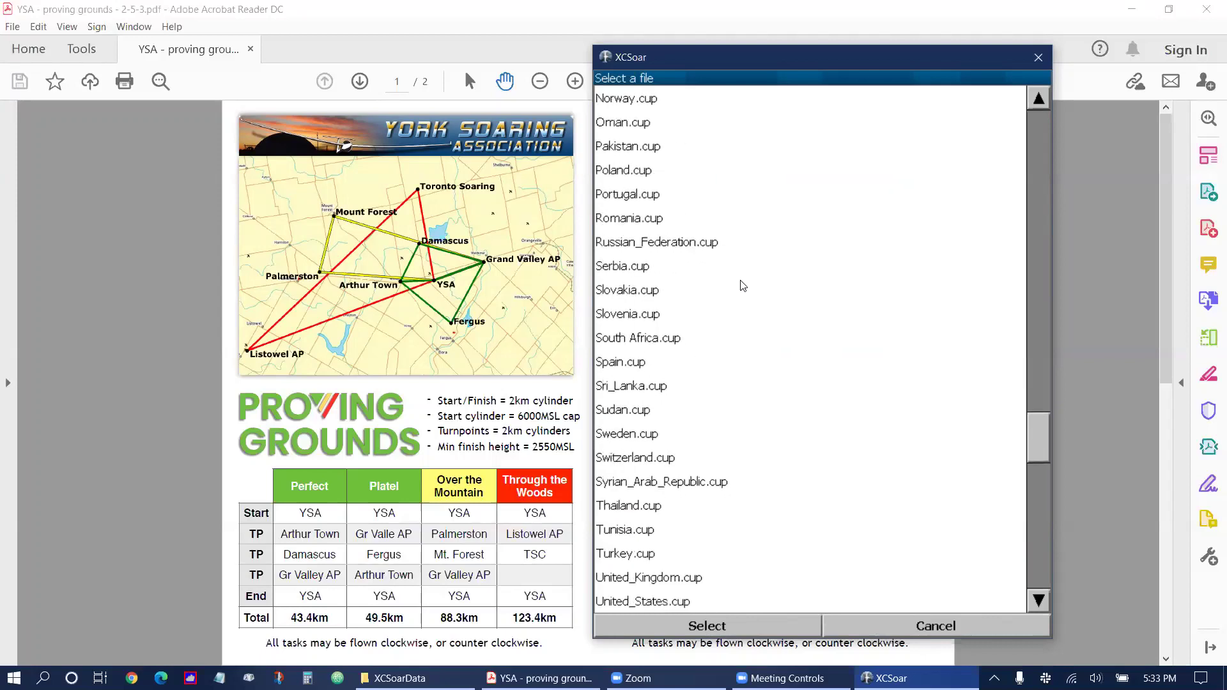
pyautogui.scroll(-5, 743, 286)
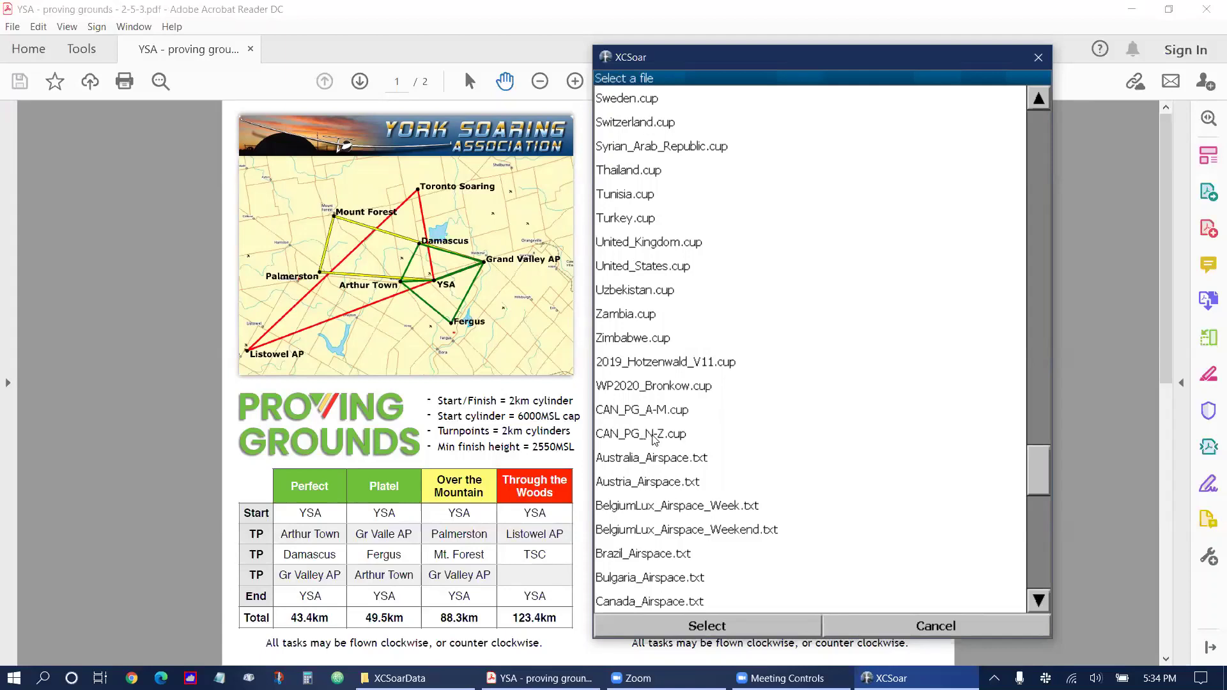
pyautogui.click(655, 437)
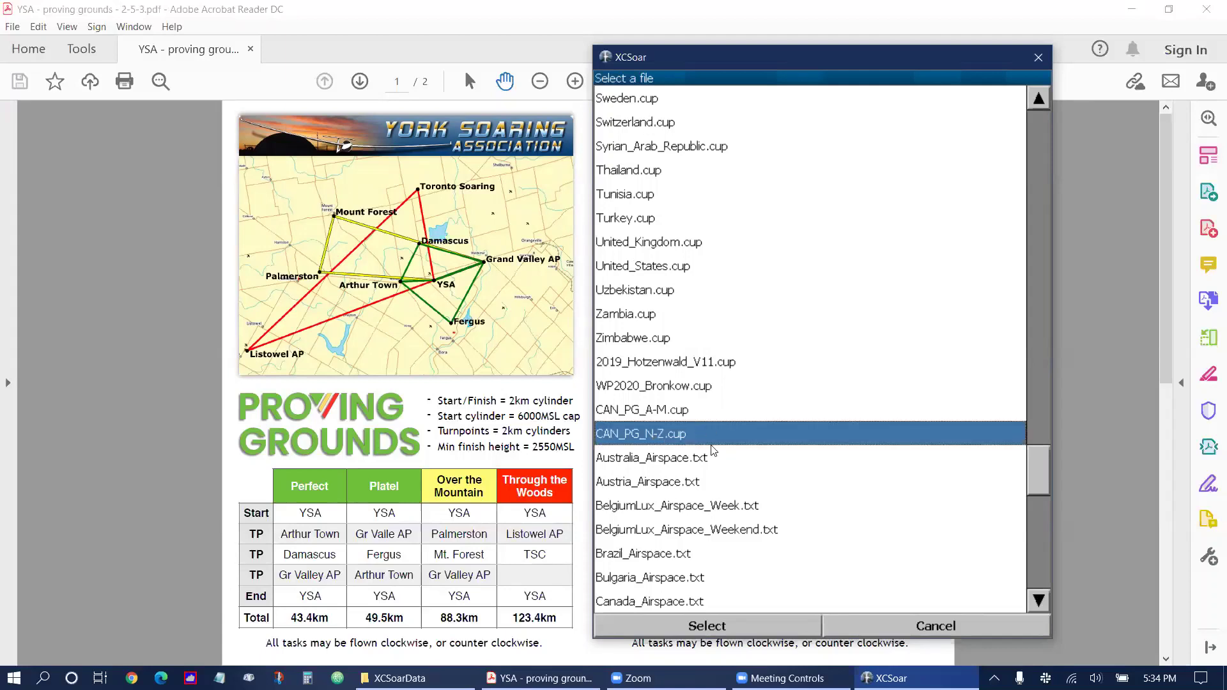
pyautogui.click(746, 622)
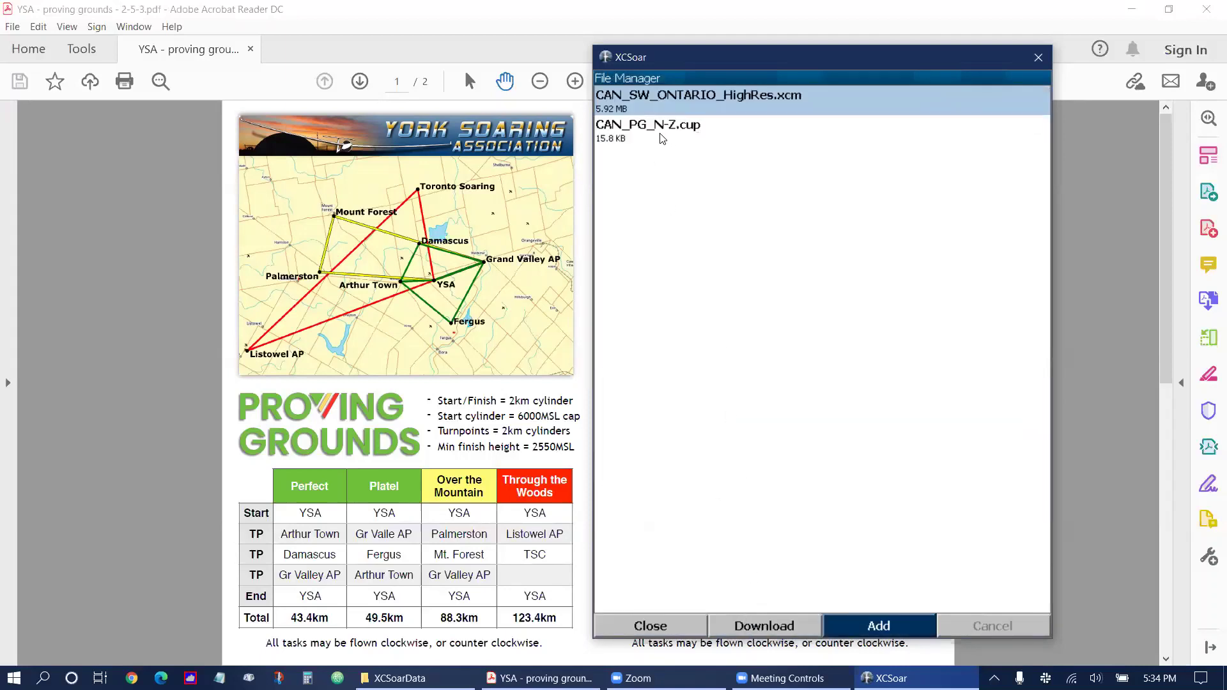
# Add and download the Canada_Airspace.txt airspace file (736 KB).
pyautogui.click(870, 628)
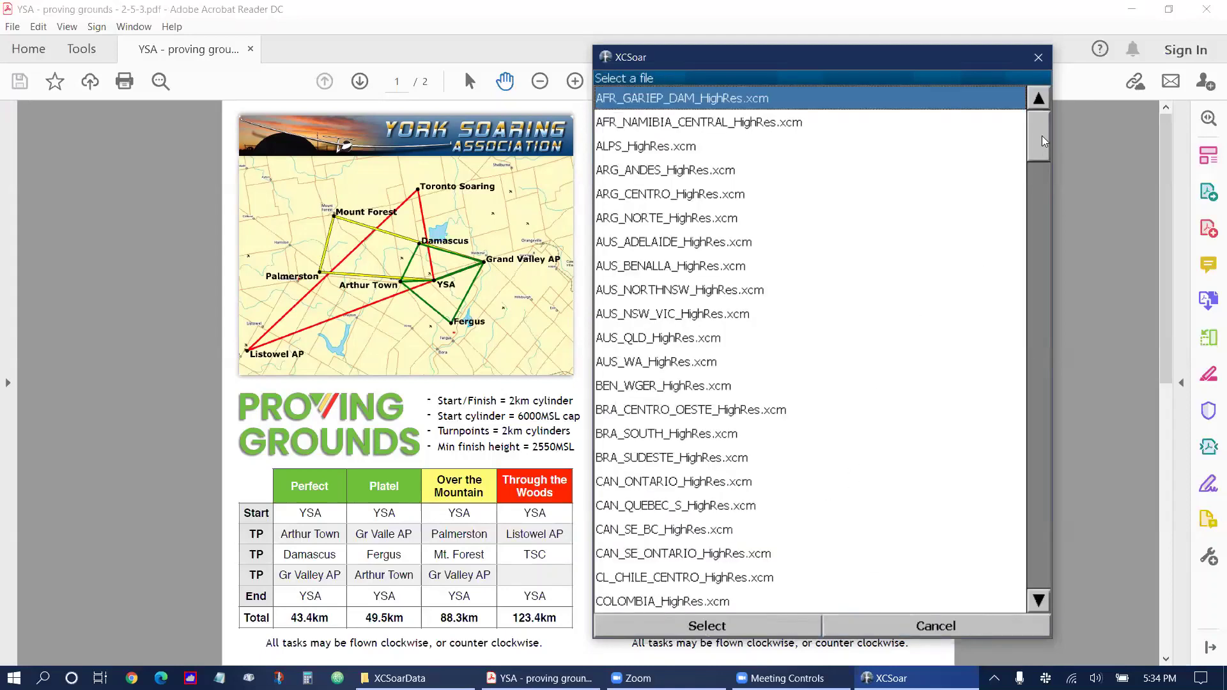
pyautogui.moveTo(1040, 142); pyautogui.dragTo(999, 492)
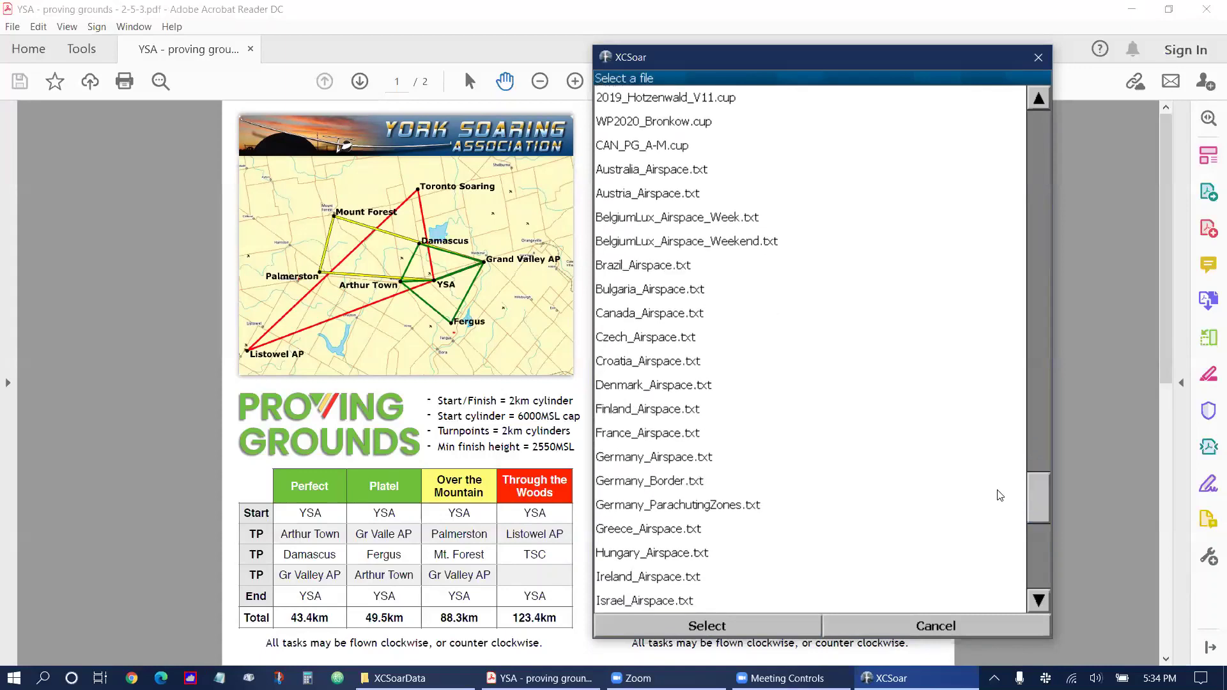
pyautogui.click(648, 314)
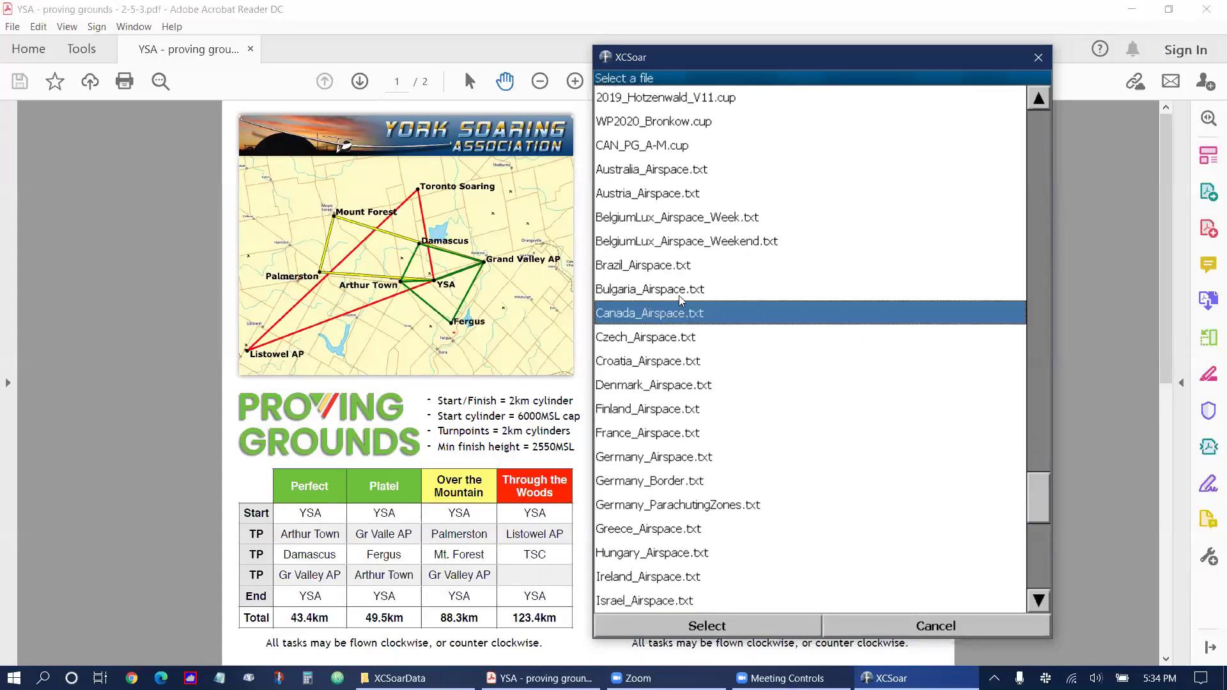
pyautogui.click(725, 625)
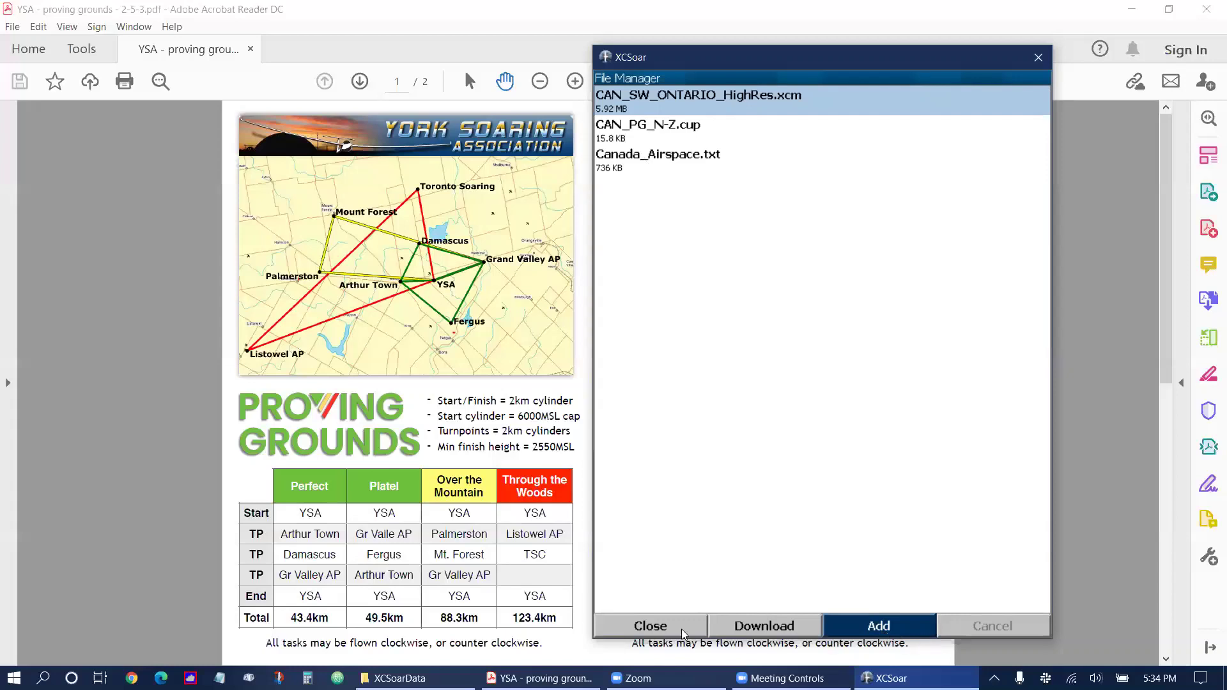
# Leave the File Manager and open the Site Files page in System configuration.
pyautogui.click(663, 626)
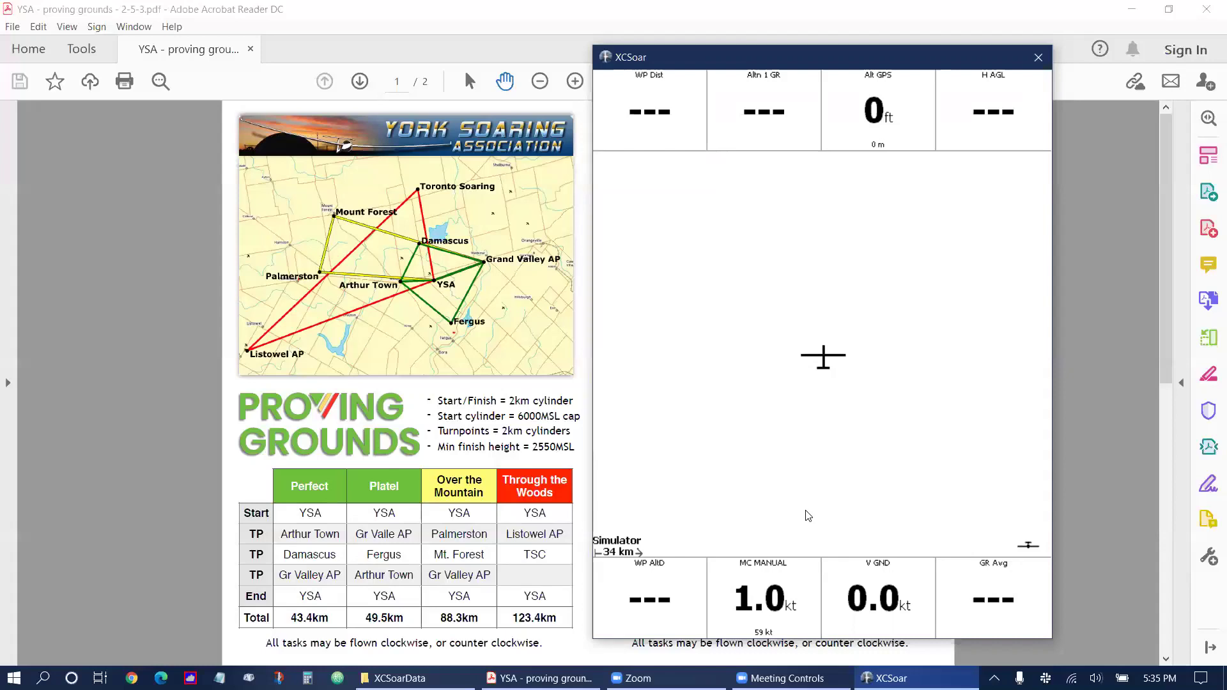
pyautogui.click(823, 540)
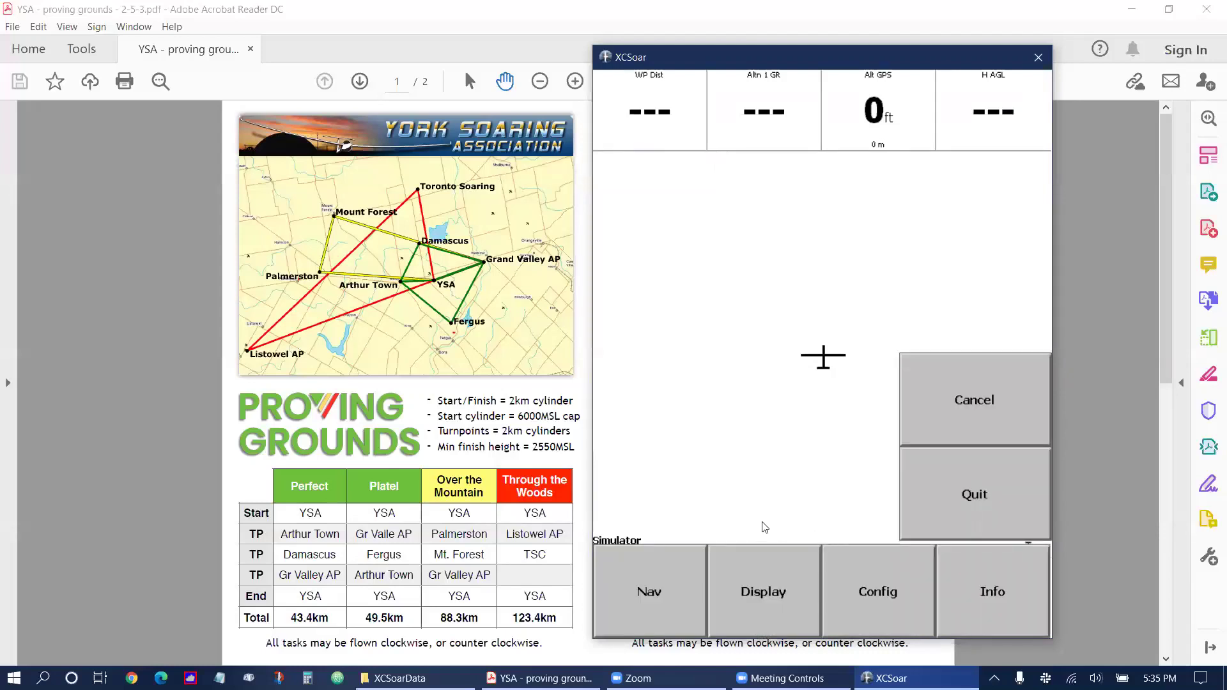
pyautogui.click(882, 594)
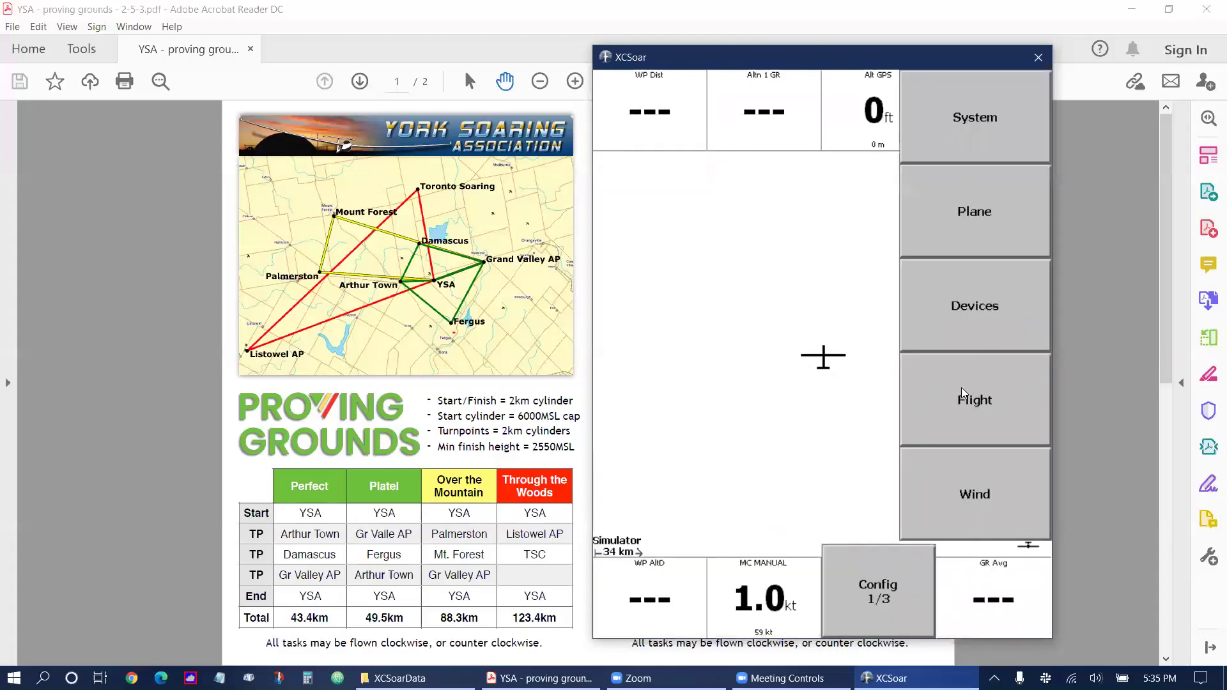
pyautogui.click(978, 113)
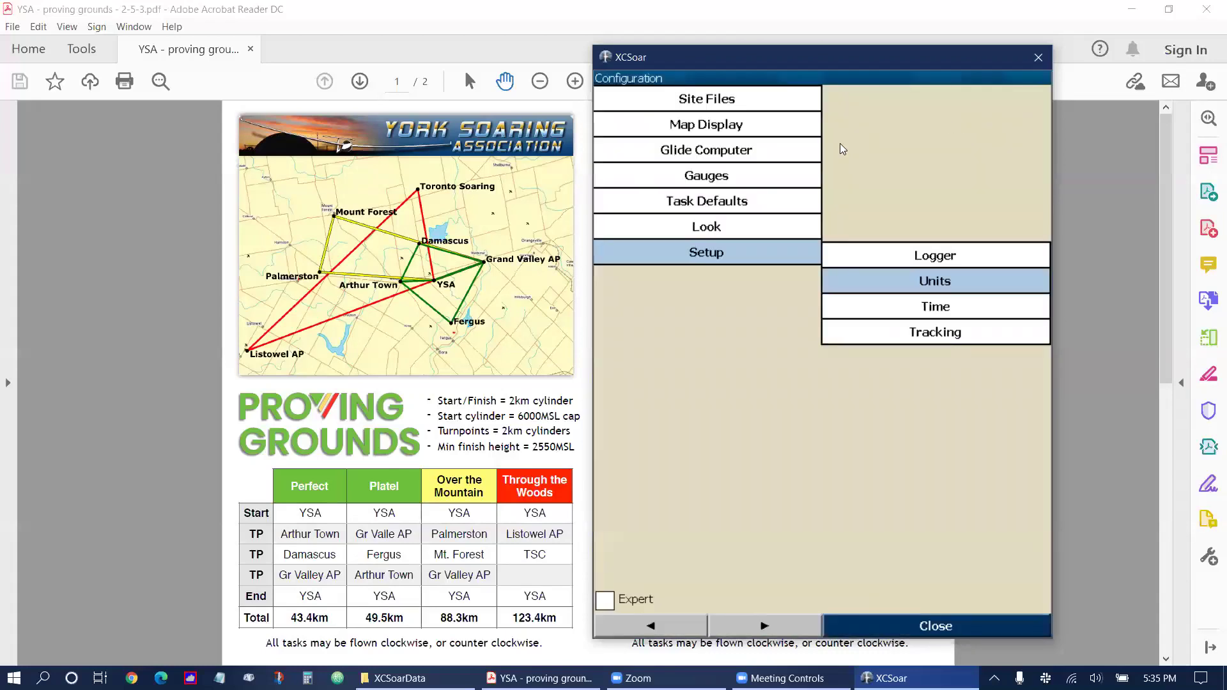
pyautogui.click(742, 97)
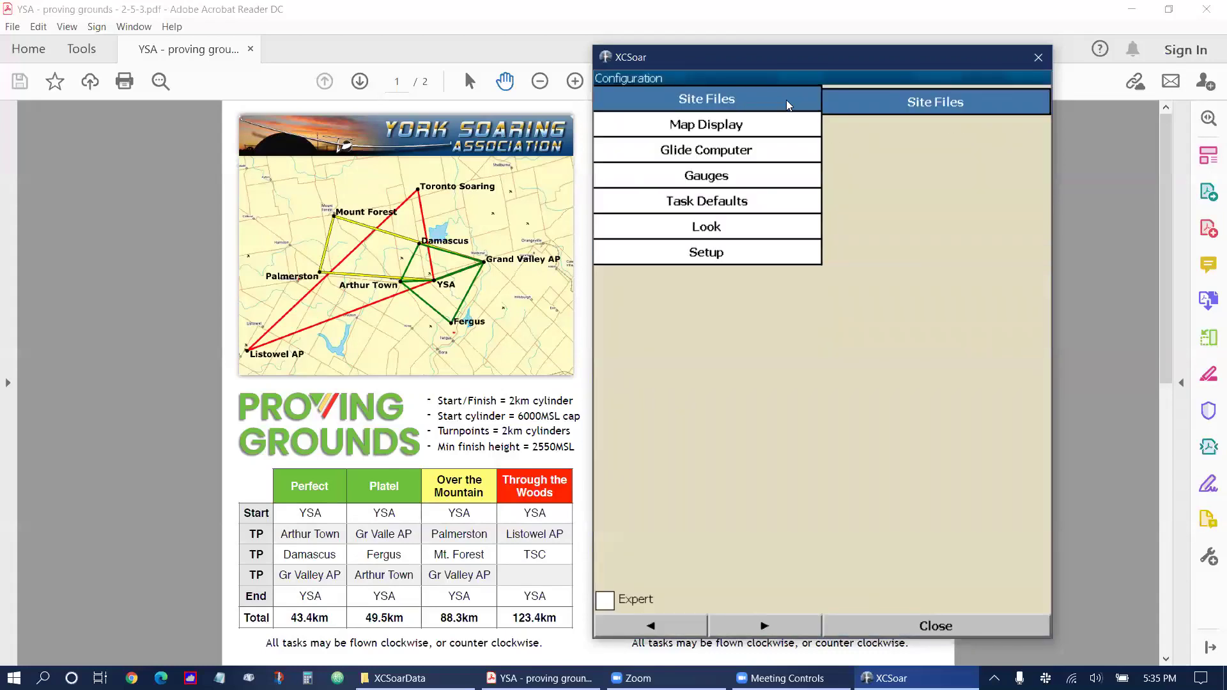
pyautogui.click(868, 107)
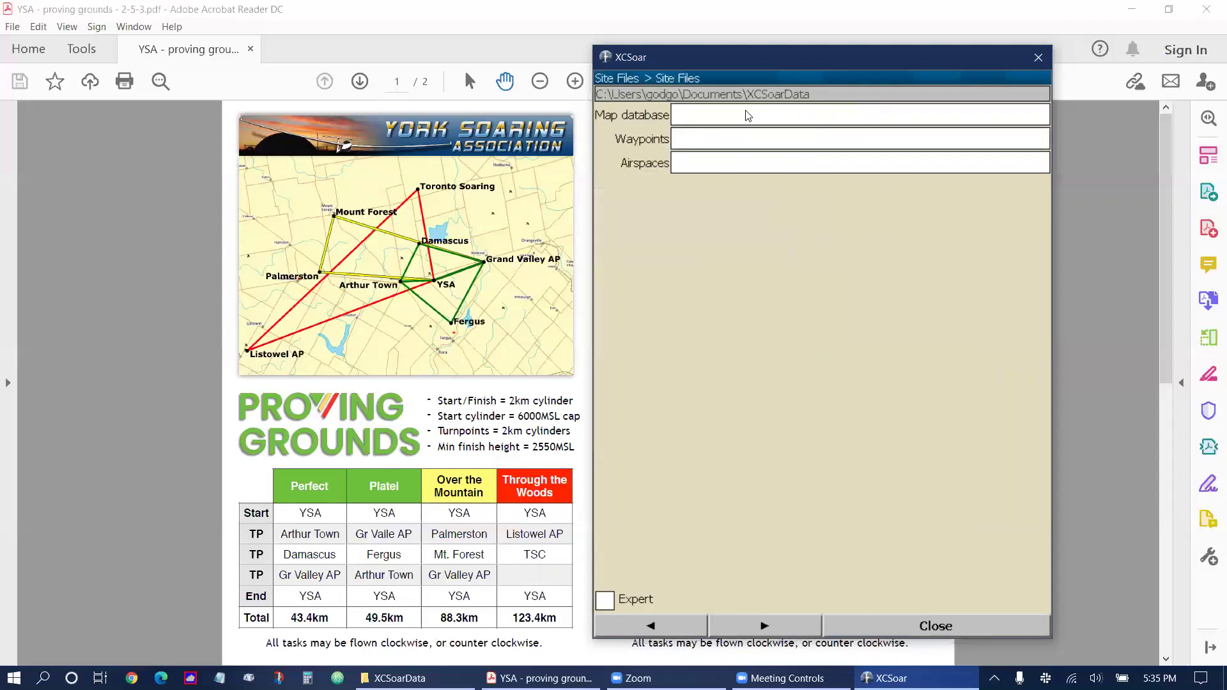
# Select CAN_SW_ONTARIO_HighRes.xcm, CAN_PG_N-Z.cup and Canada_Airspace.txt as map, waypoints and airspace.
pyautogui.click(705, 123)
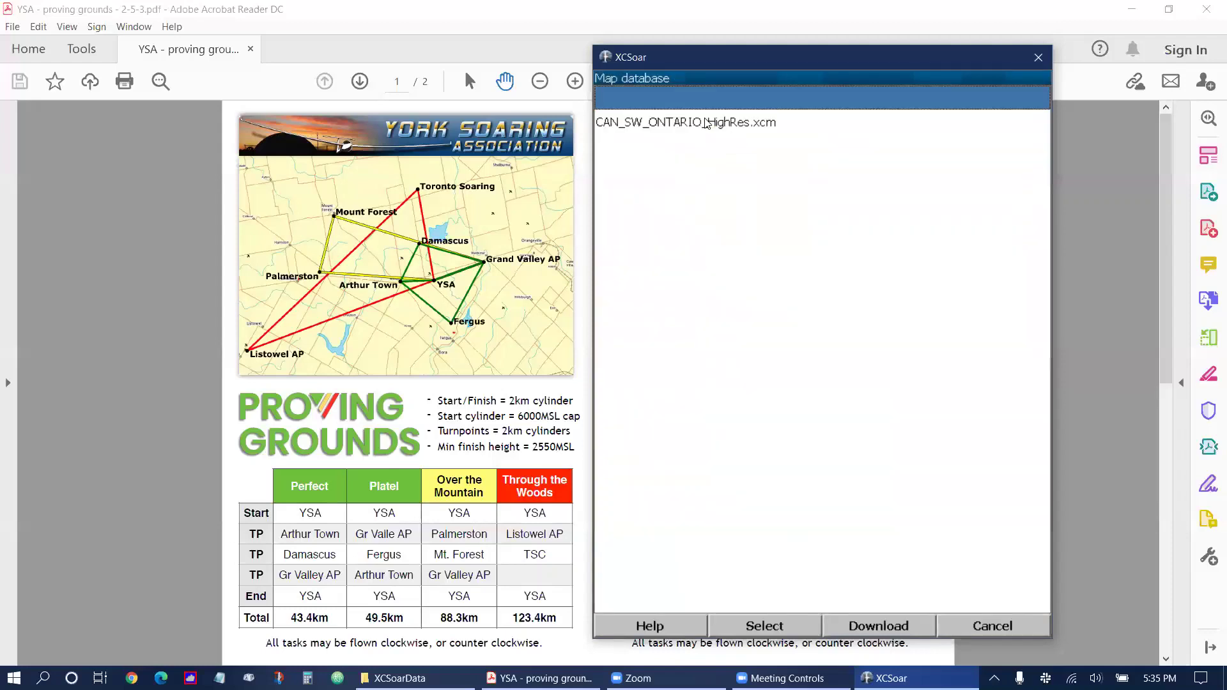
pyautogui.click(644, 125)
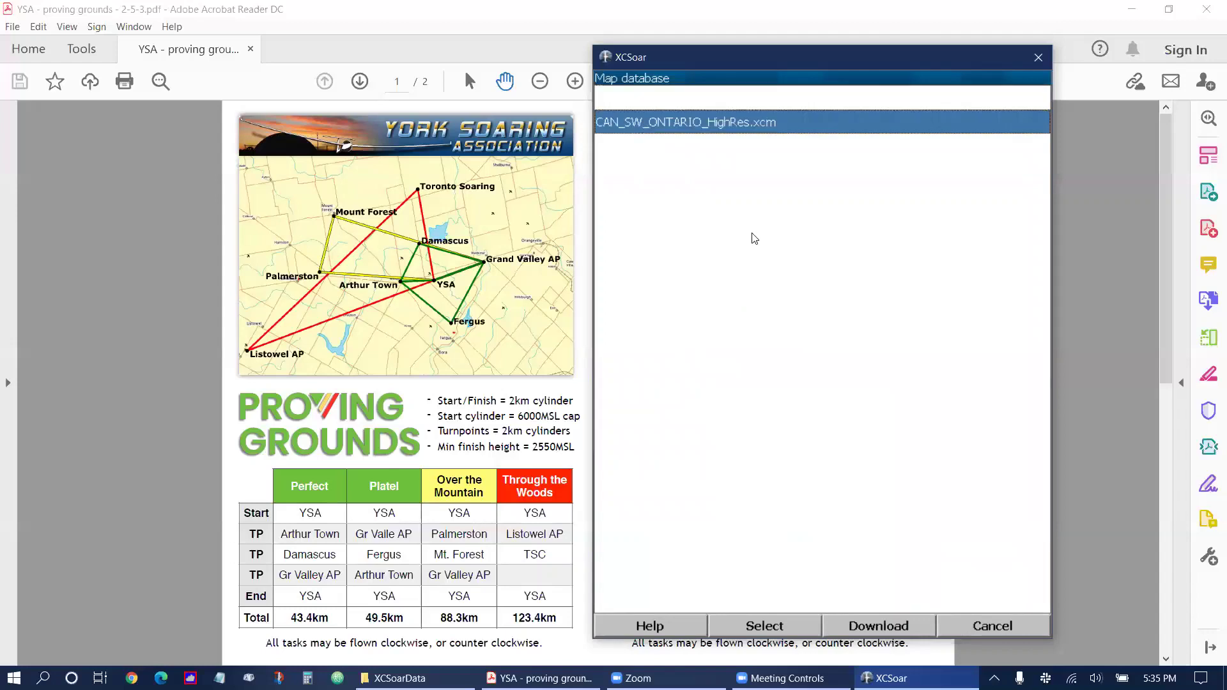
pyautogui.click(780, 630)
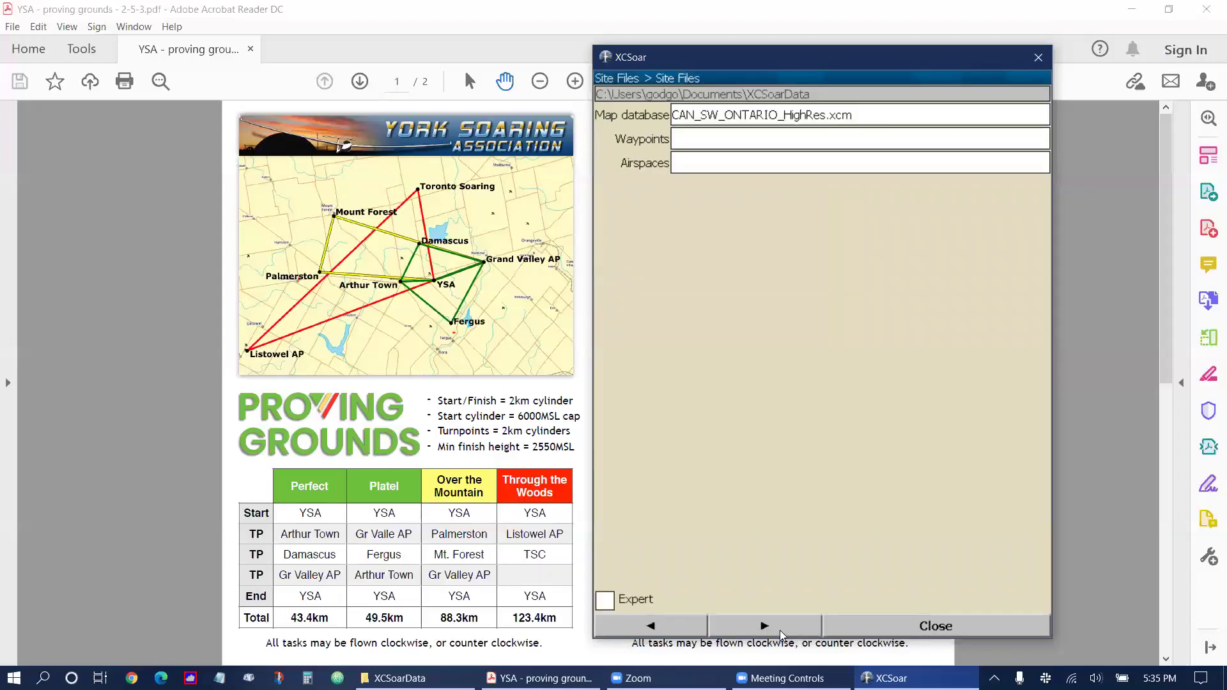
pyautogui.click(701, 139)
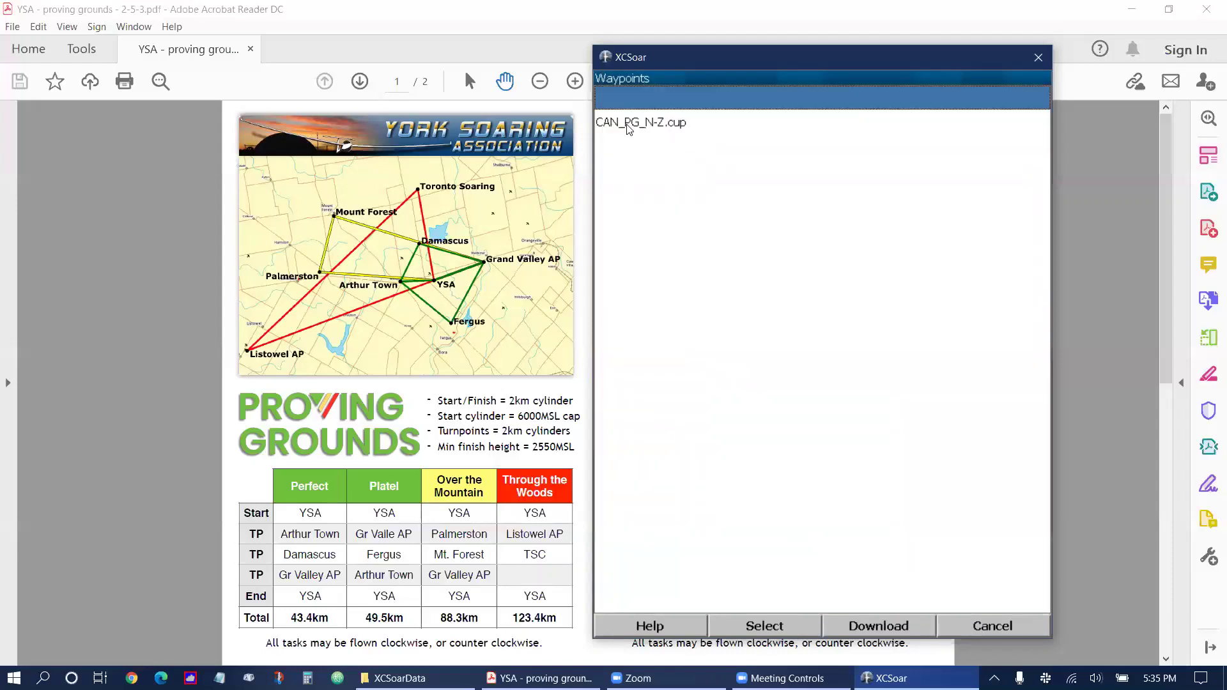
pyautogui.click(646, 125)
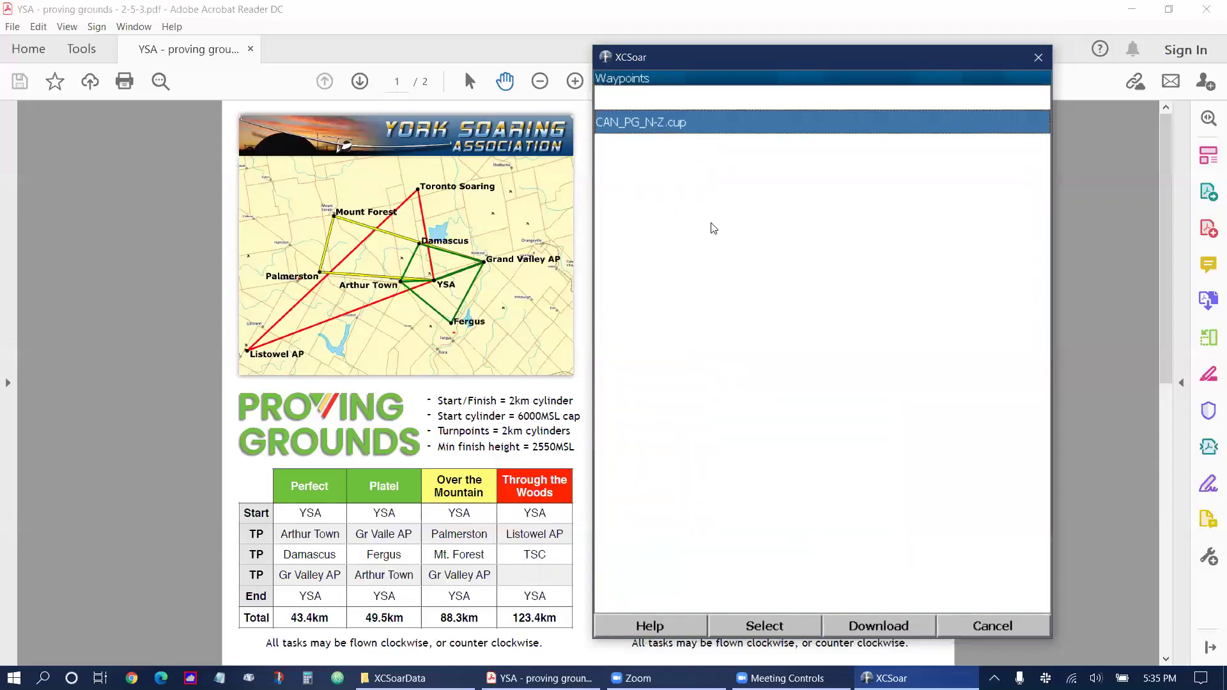
pyautogui.click(770, 625)
pyautogui.click(722, 168)
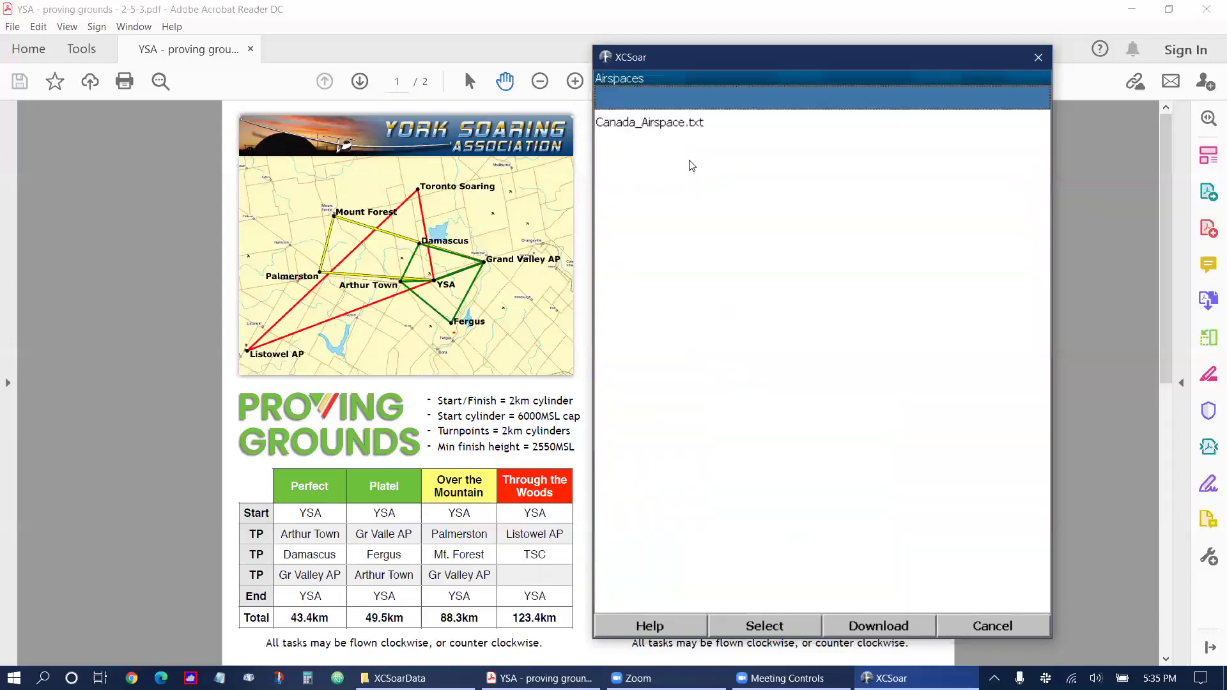
pyautogui.click(690, 128)
pyautogui.click(766, 626)
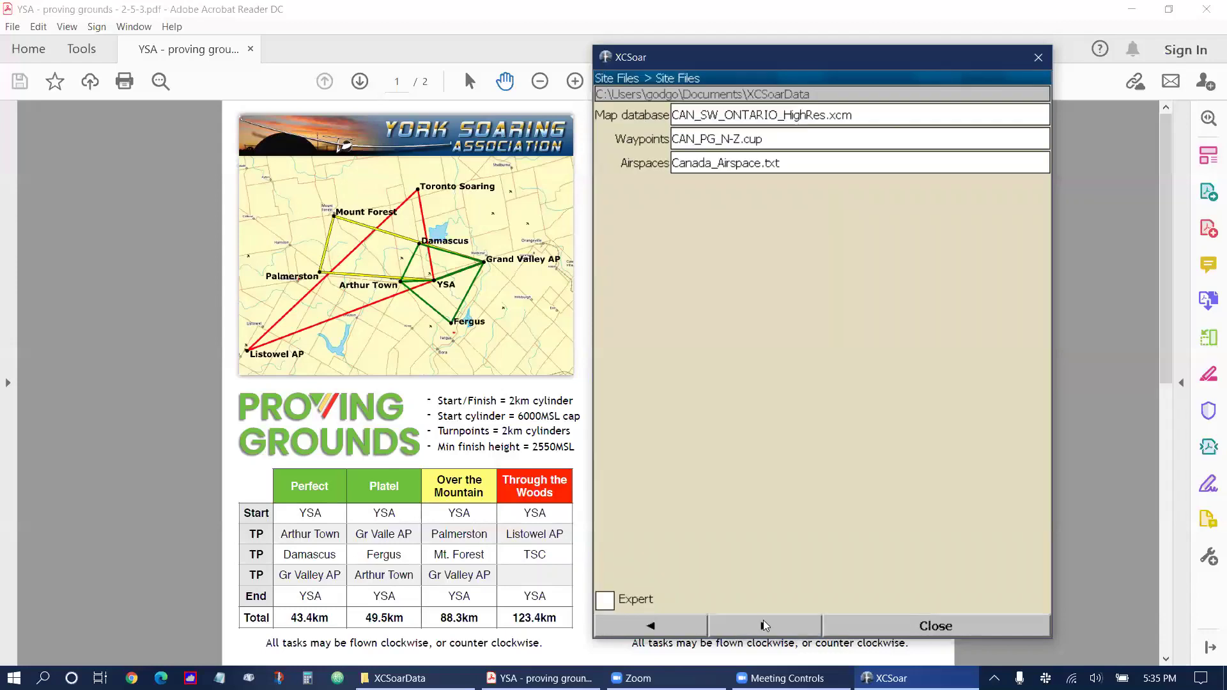
pyautogui.click(926, 627)
# Reload with the new Ontario files and open the Task Manager from the Nav menu.
pyautogui.click(927, 628)
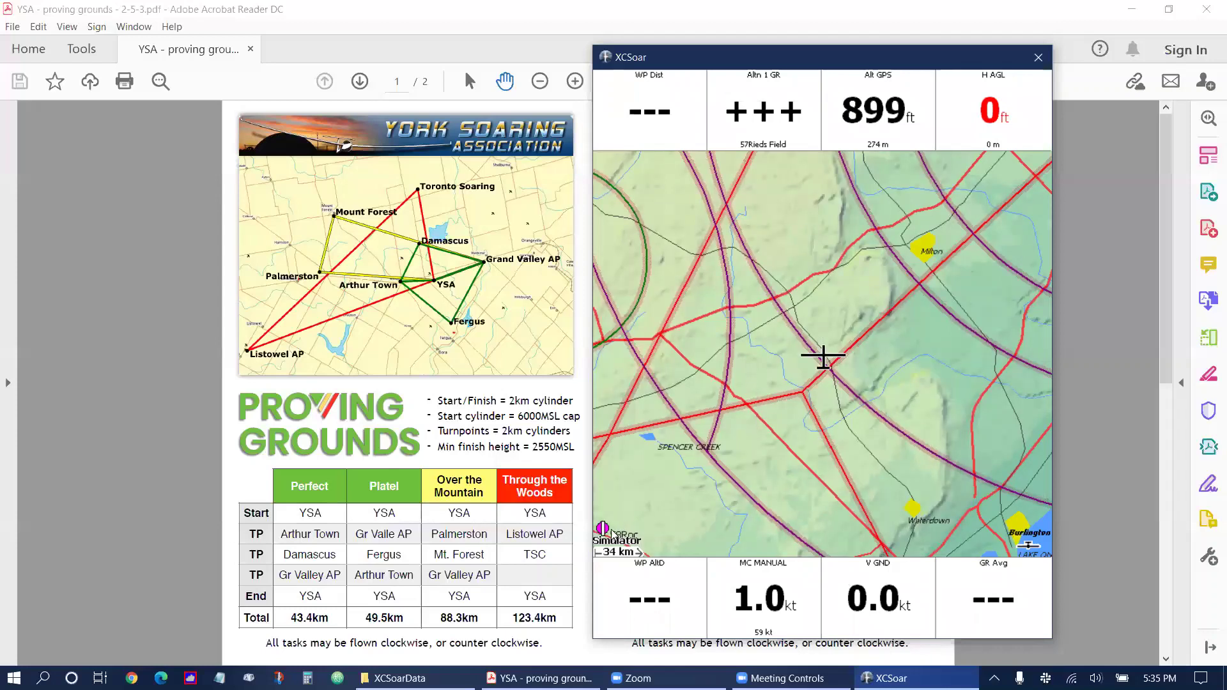
pyautogui.doubleClick(726, 513)
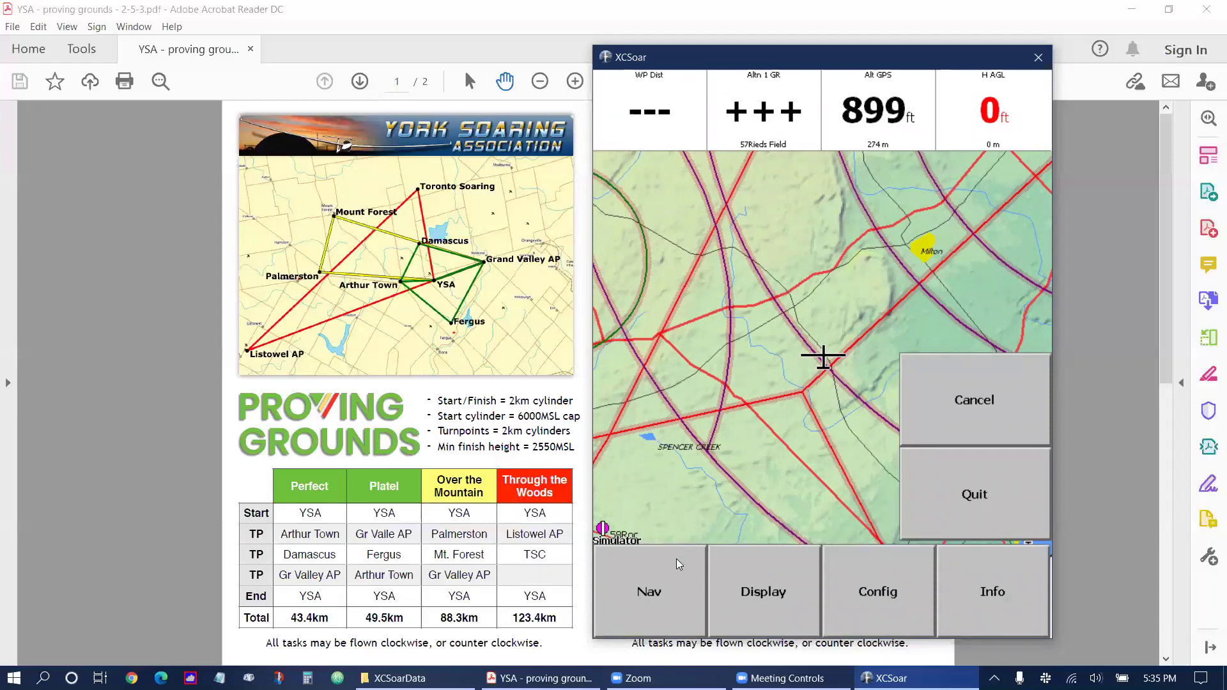
pyautogui.click(647, 591)
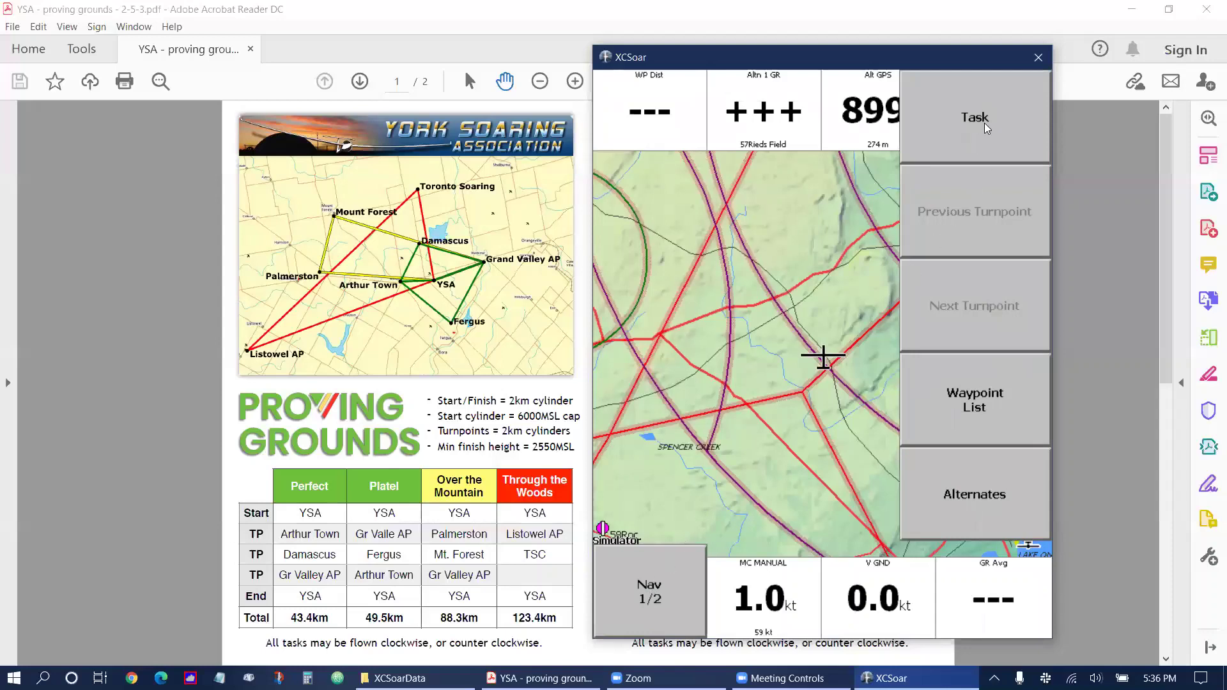
pyautogui.click(984, 122)
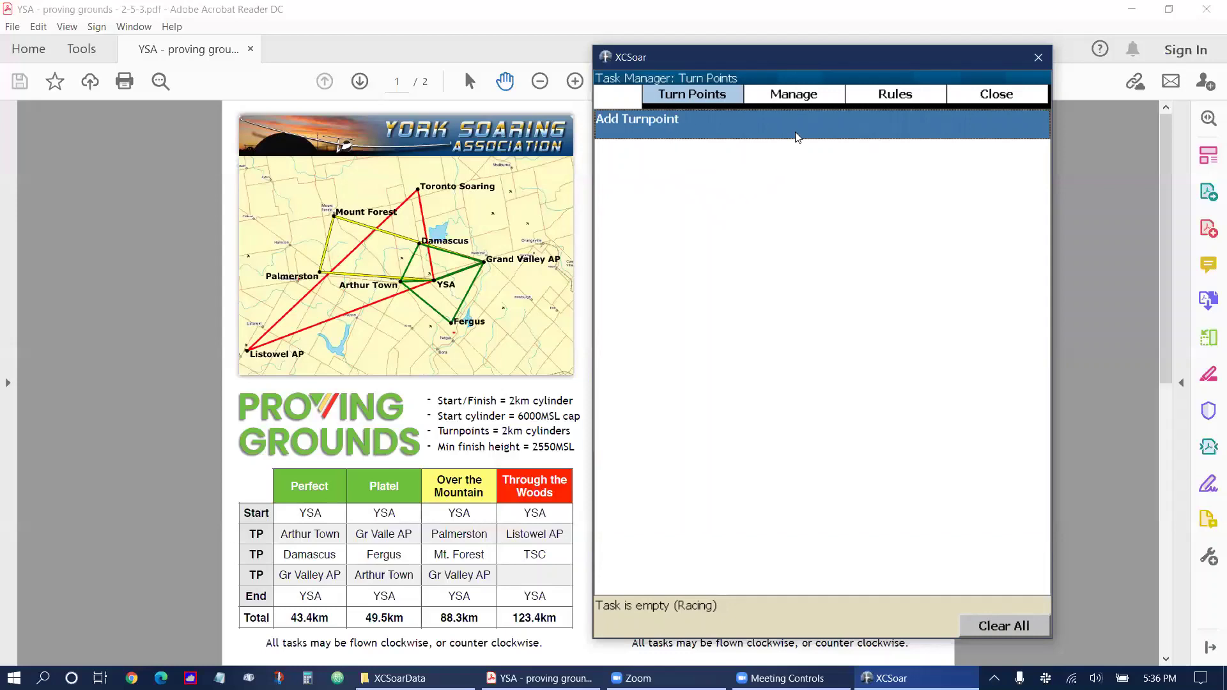
# Browse the saved tasks and load York Platel (YSA, Grand Valley AP, Fergus, Arthur Town; 50 km).
pyautogui.click(794, 96)
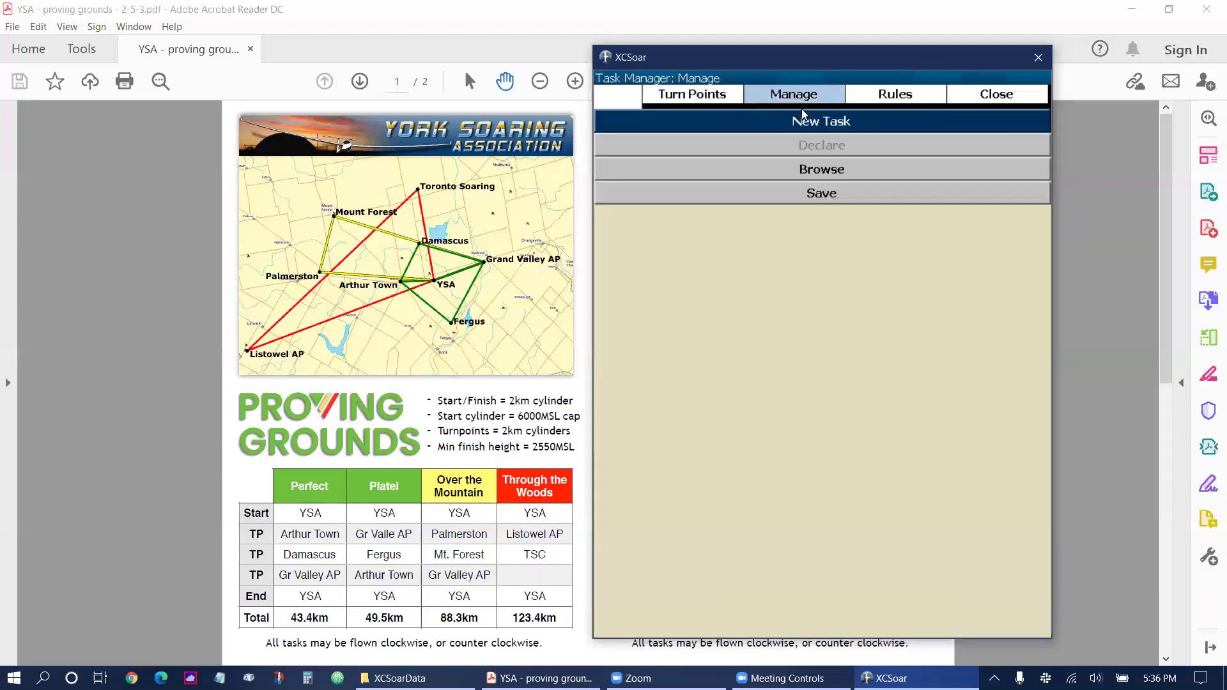
pyautogui.click(825, 172)
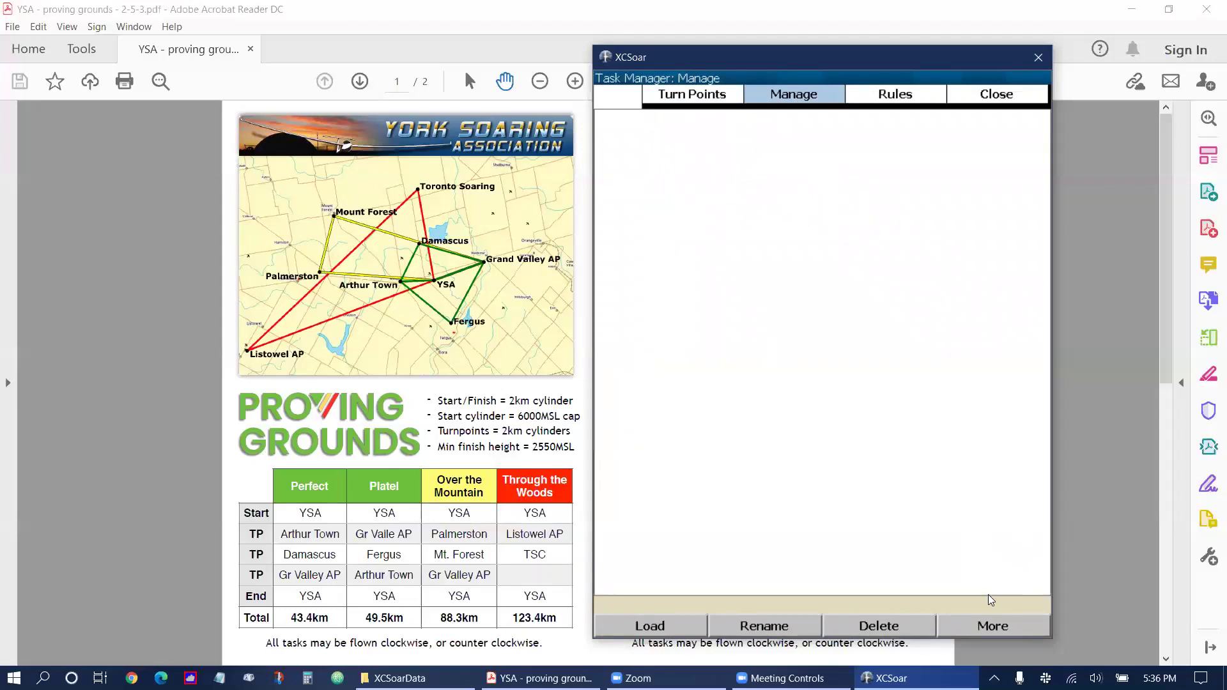
pyautogui.click(989, 625)
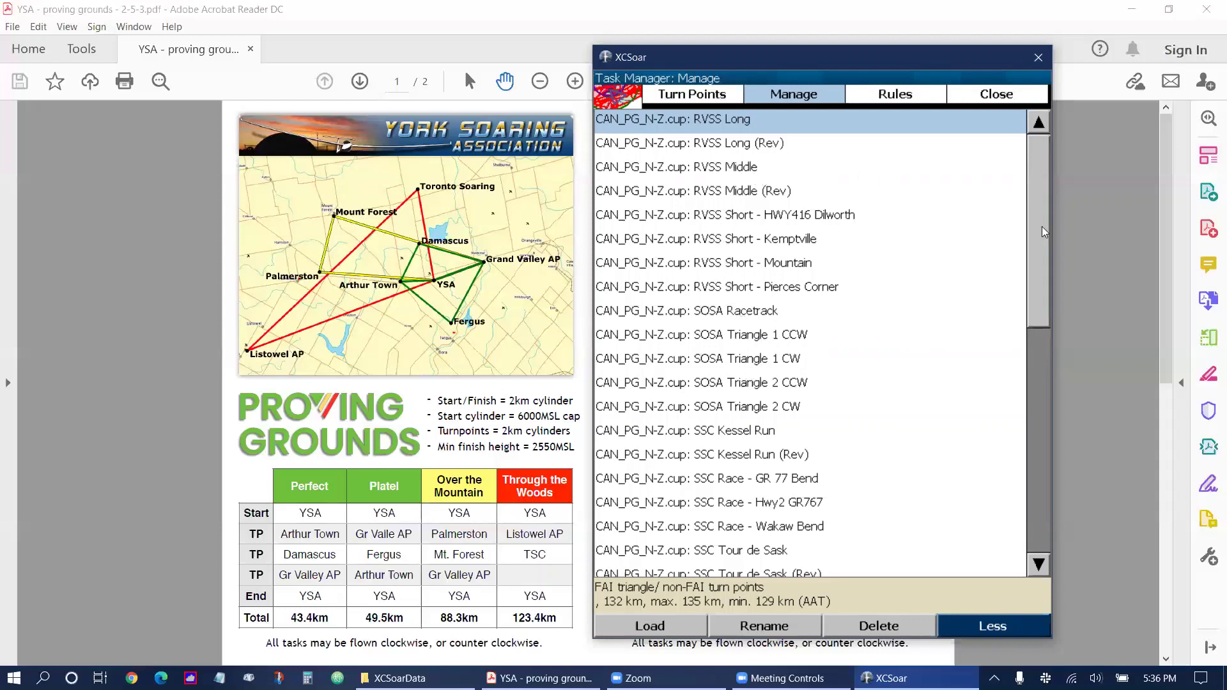
pyautogui.moveTo(1037, 227); pyautogui.dragTo(1029, 450)
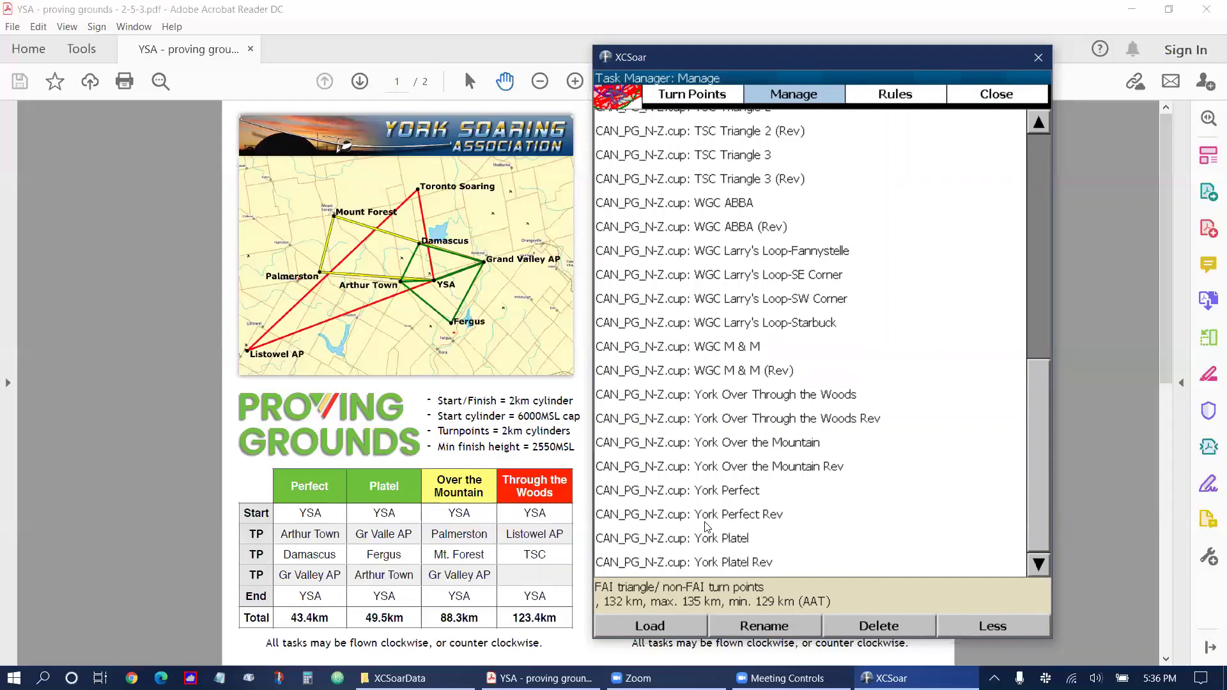
pyautogui.moveTo(1033, 546); pyautogui.dragTo(1016, 591)
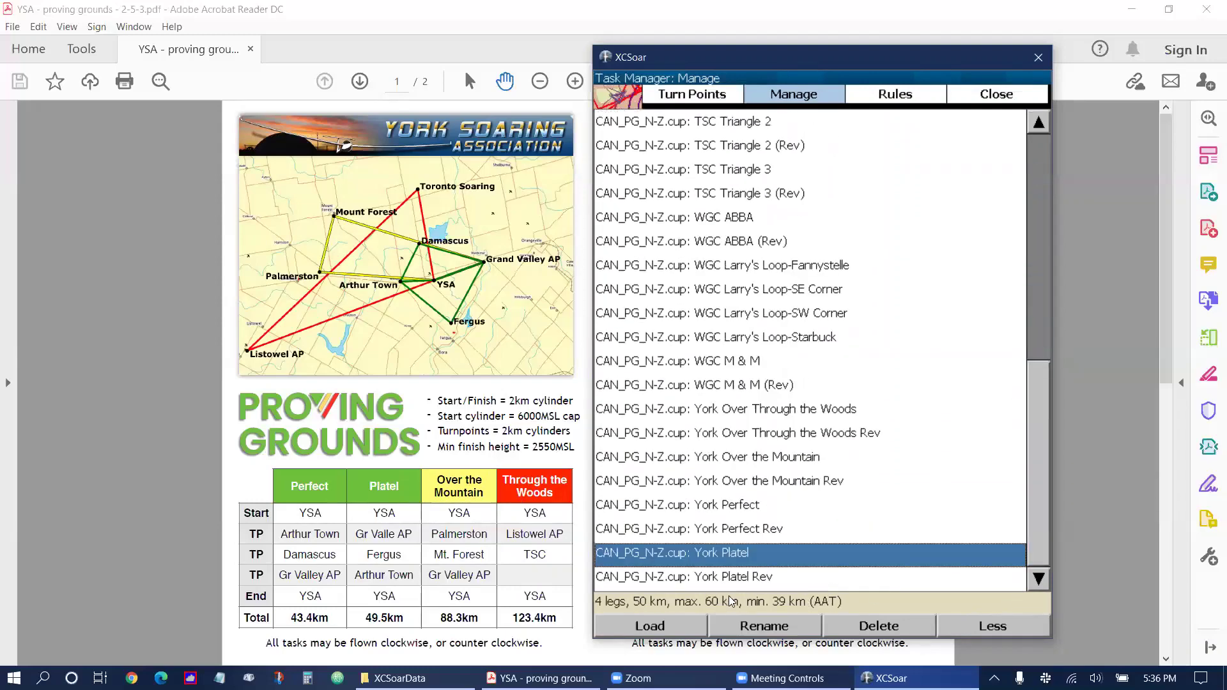
pyautogui.click(636, 625)
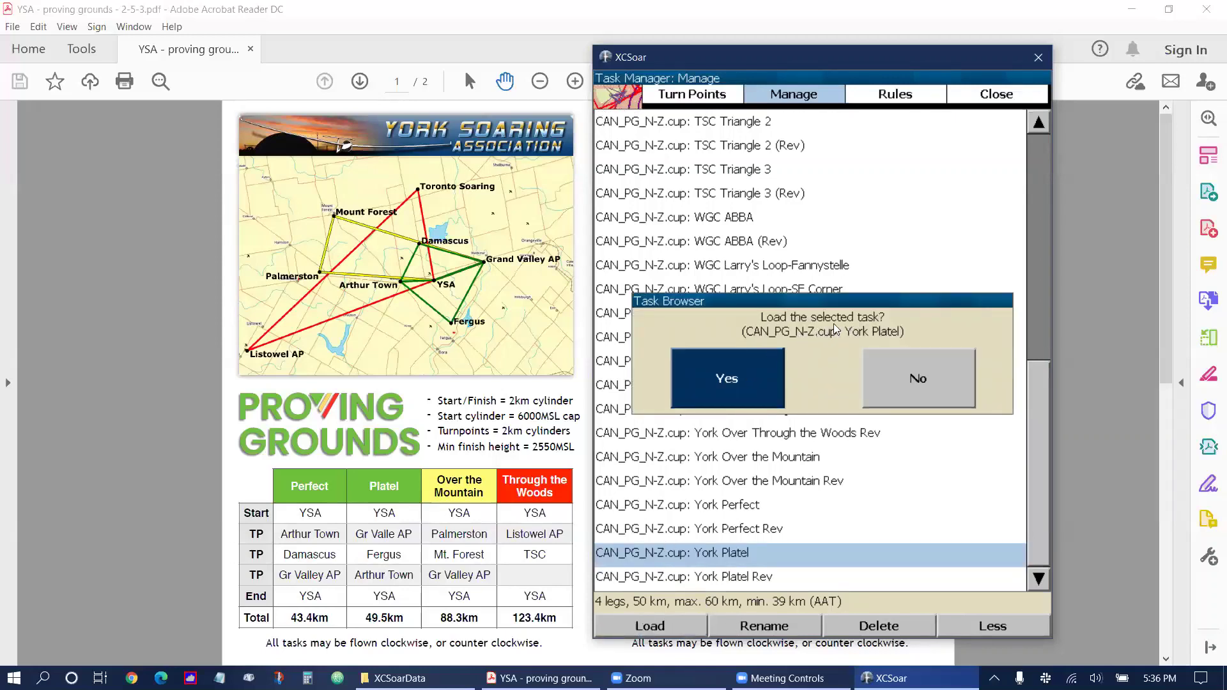
pyautogui.click(728, 379)
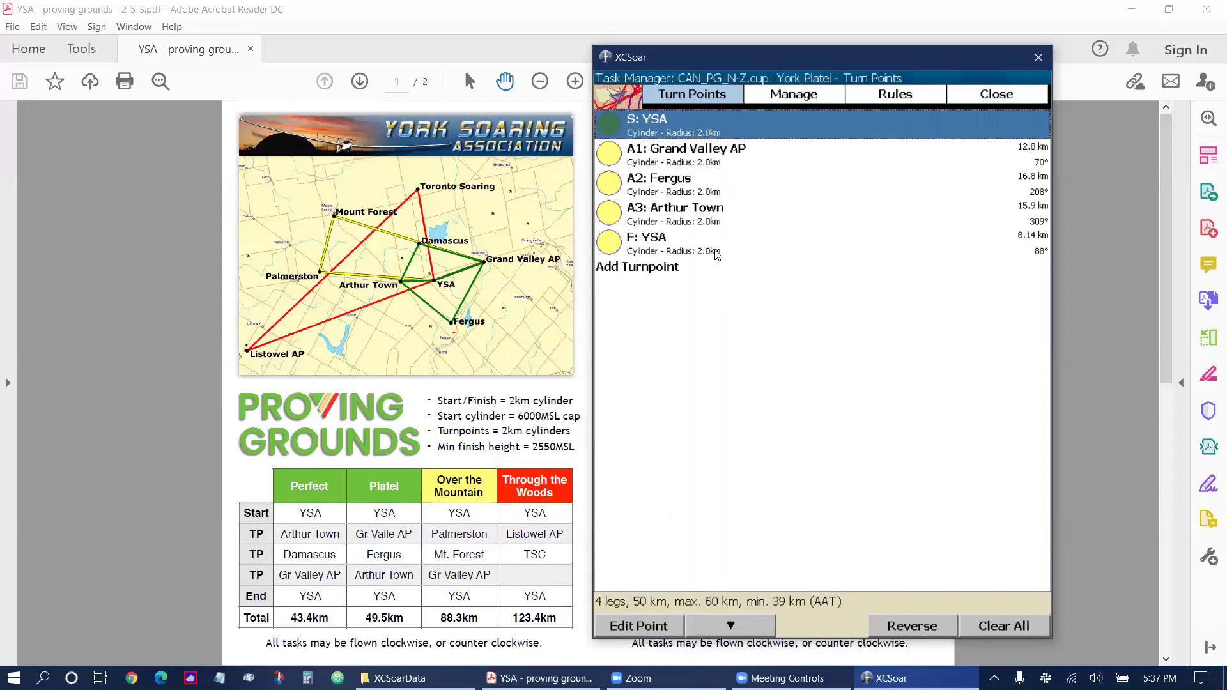
# Close the Task Manager to return to the map with YSA active.
pyautogui.click(995, 102)
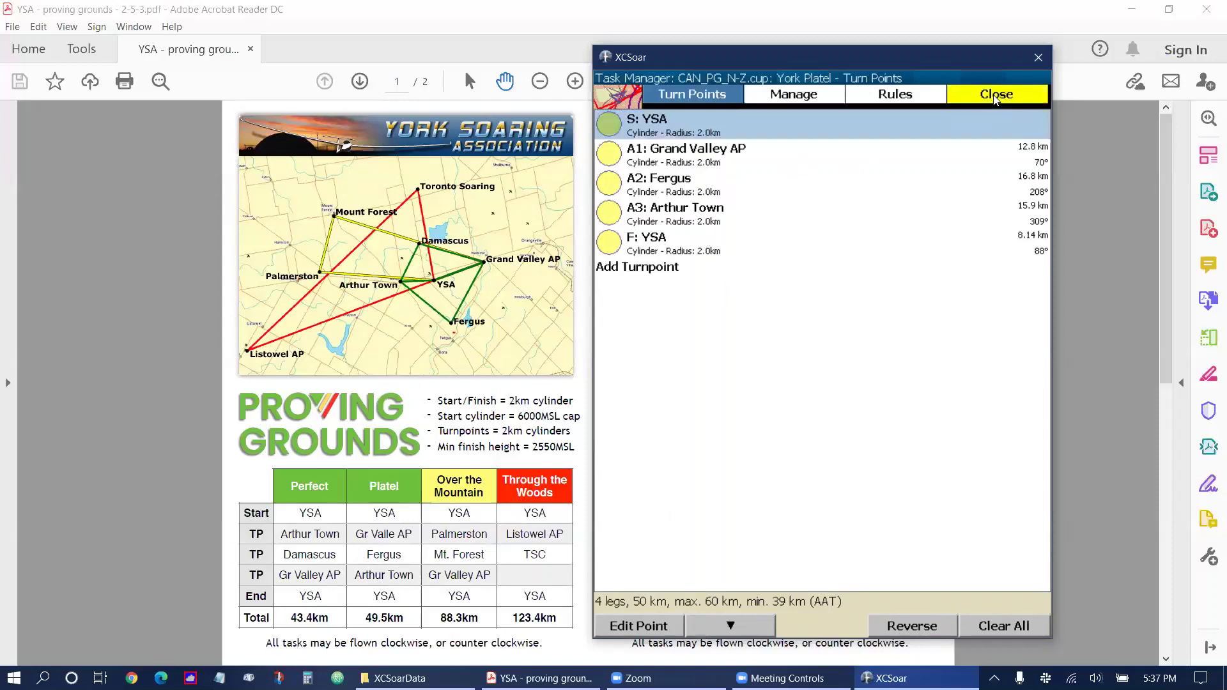
pyautogui.click(840, 149)
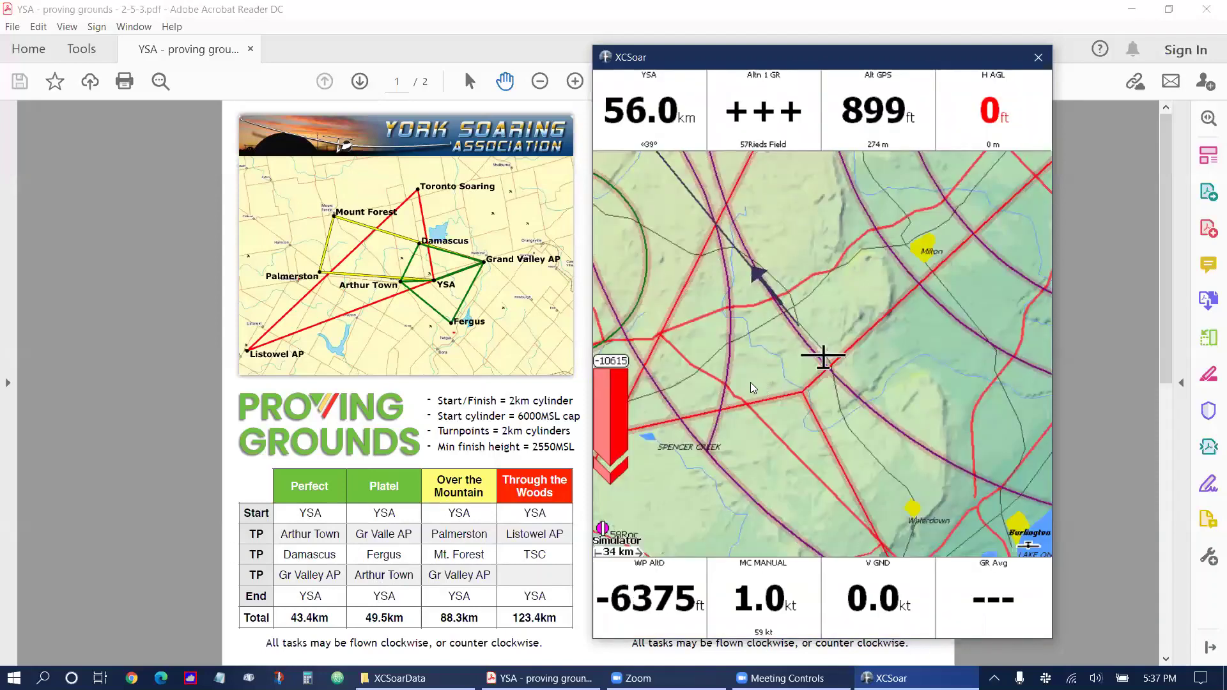
pyautogui.click(752, 383)
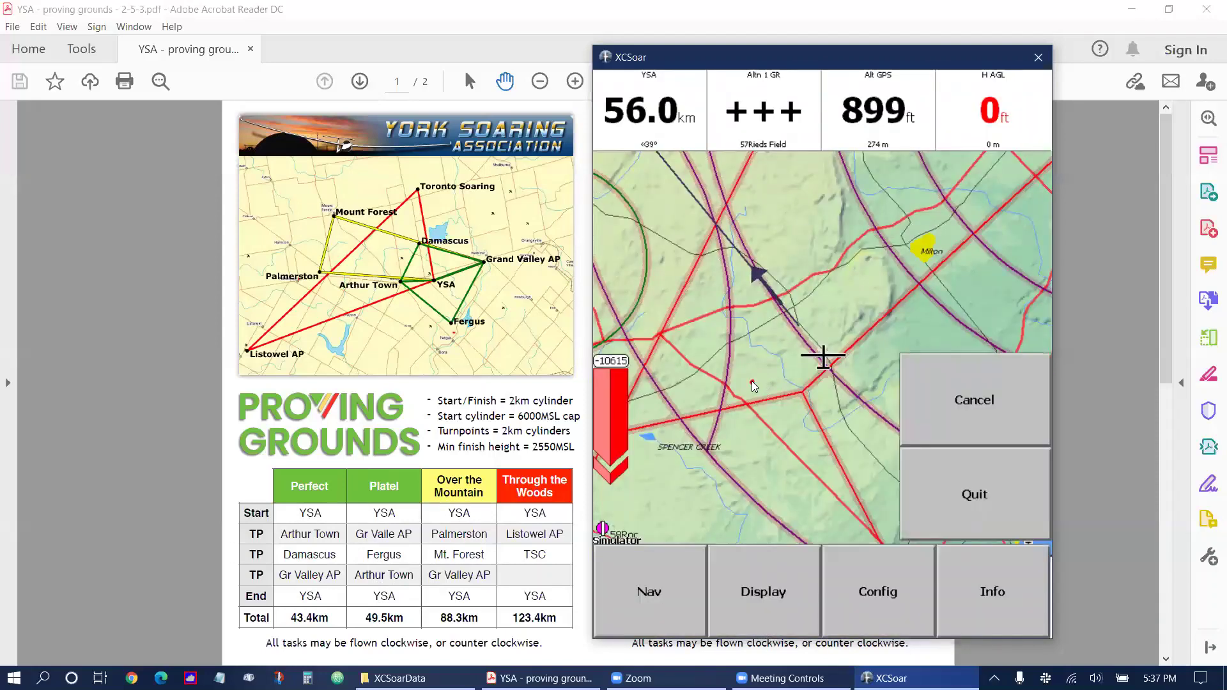
pyautogui.click(766, 571)
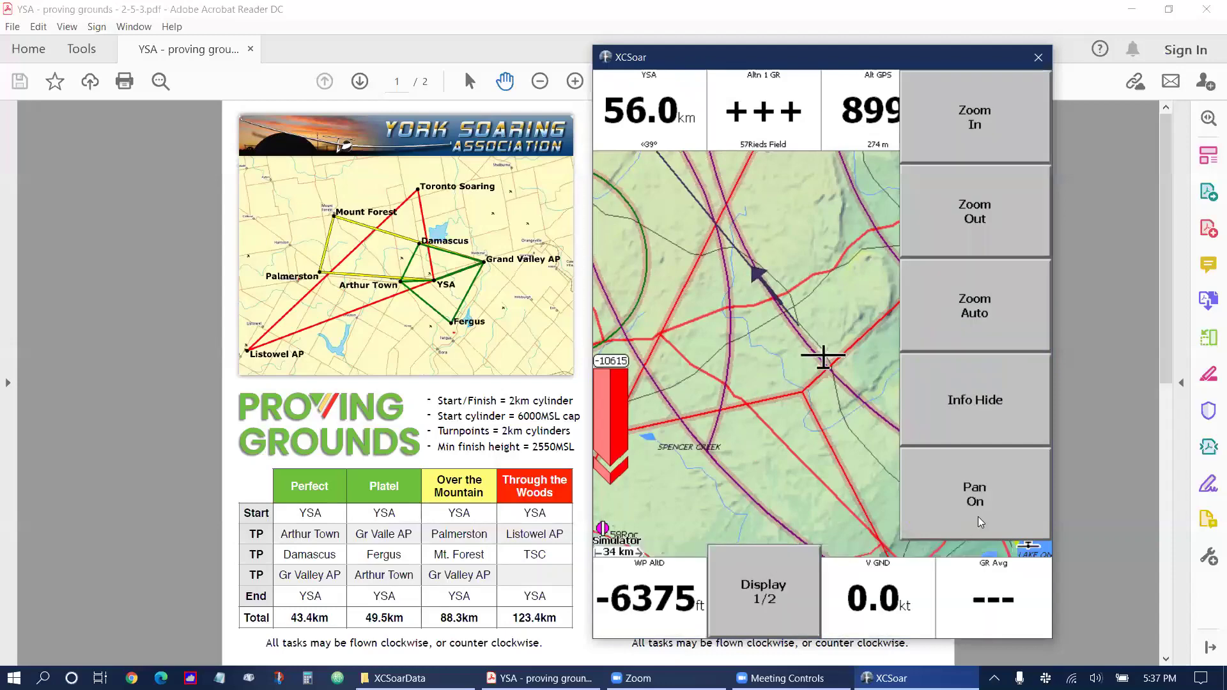
pyautogui.click(979, 499)
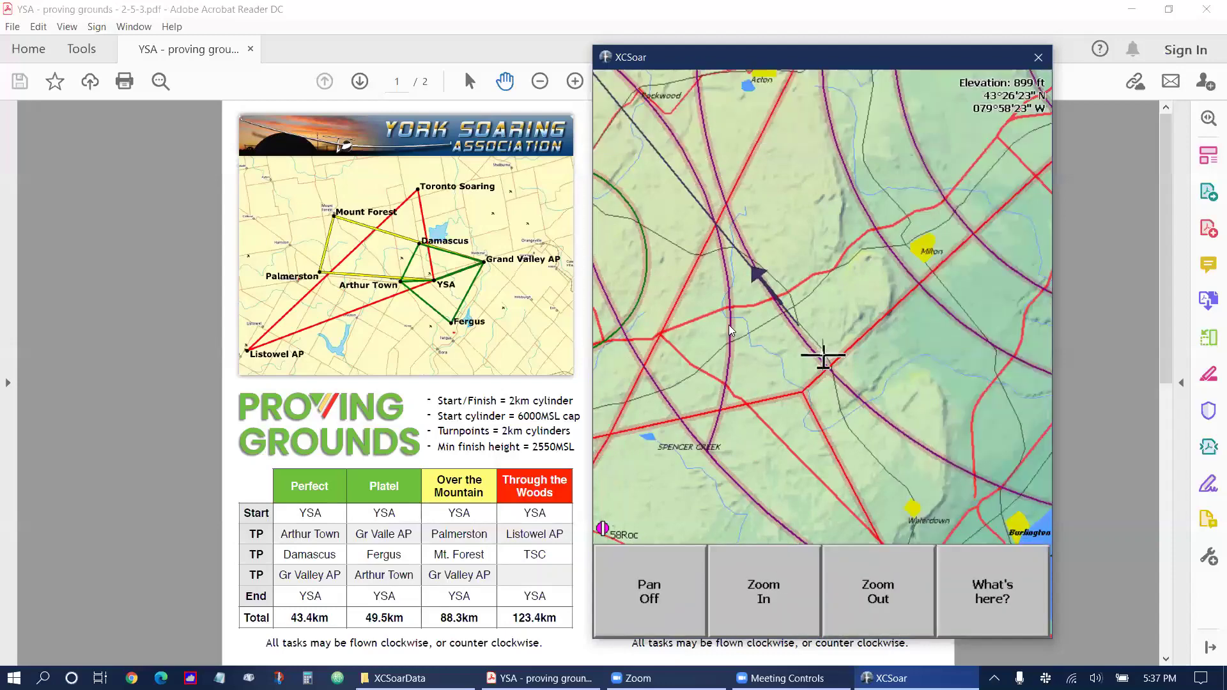
pyautogui.moveTo(728, 325); pyautogui.dragTo(852, 421)
pyautogui.moveTo(714, 271); pyautogui.dragTo(802, 321)
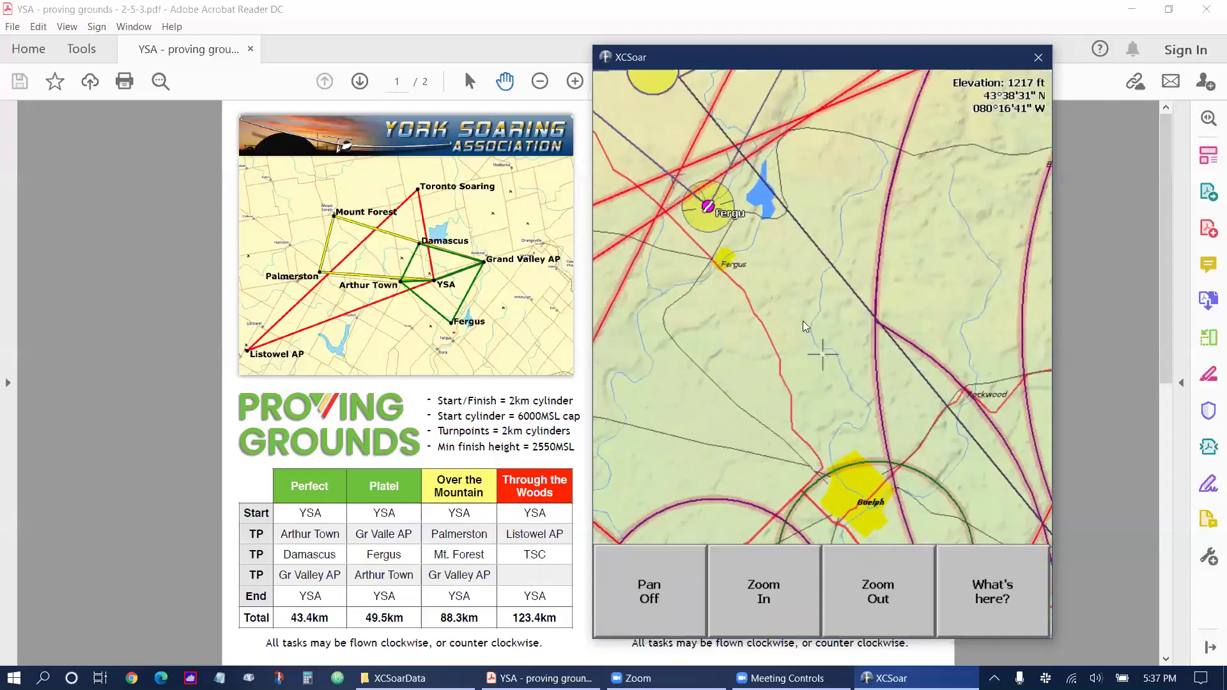
pyautogui.moveTo(709, 214); pyautogui.dragTo(820, 375)
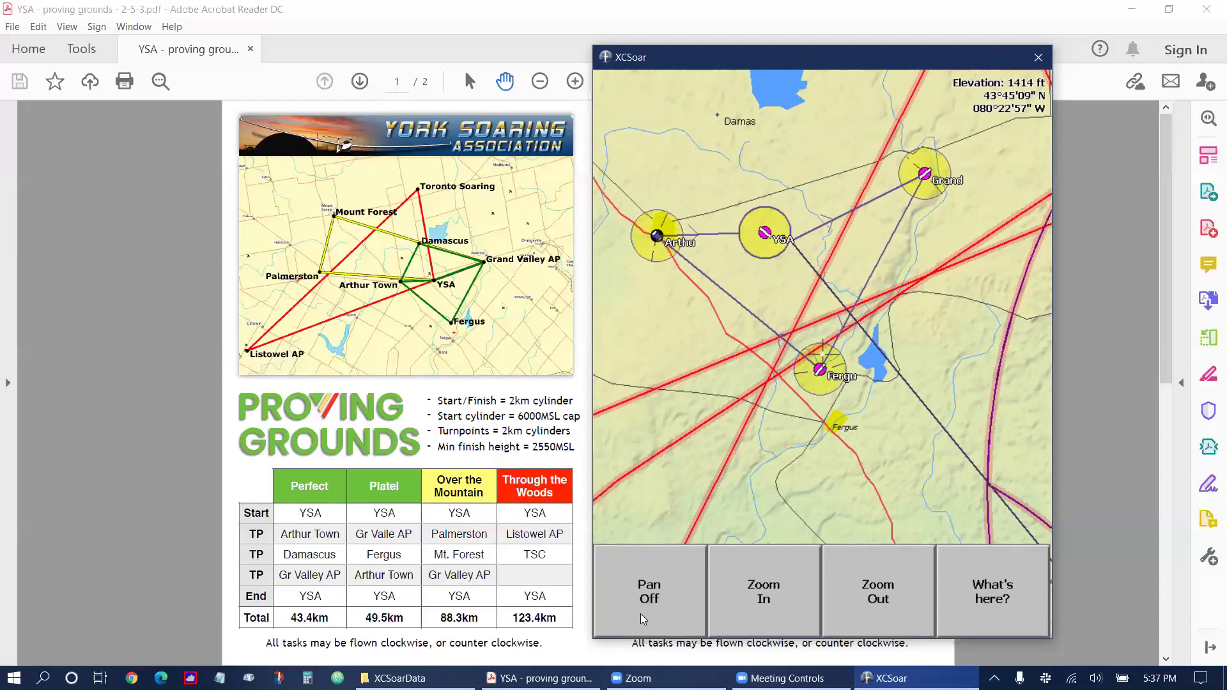
pyautogui.click(641, 615)
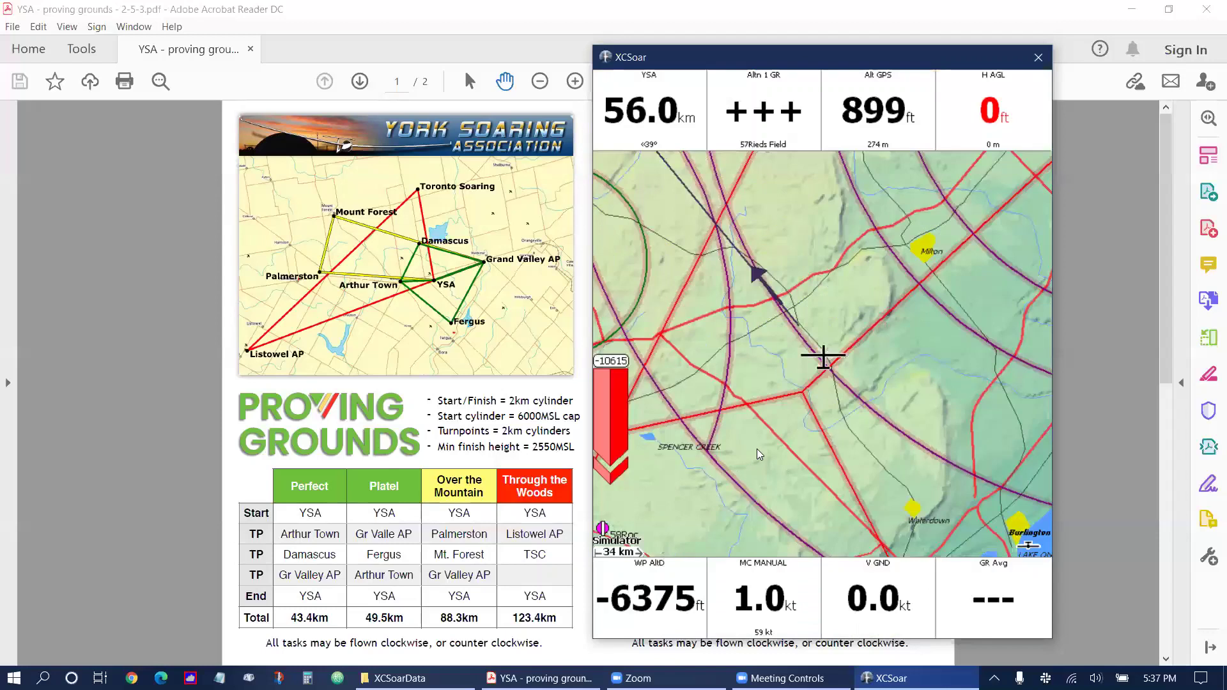